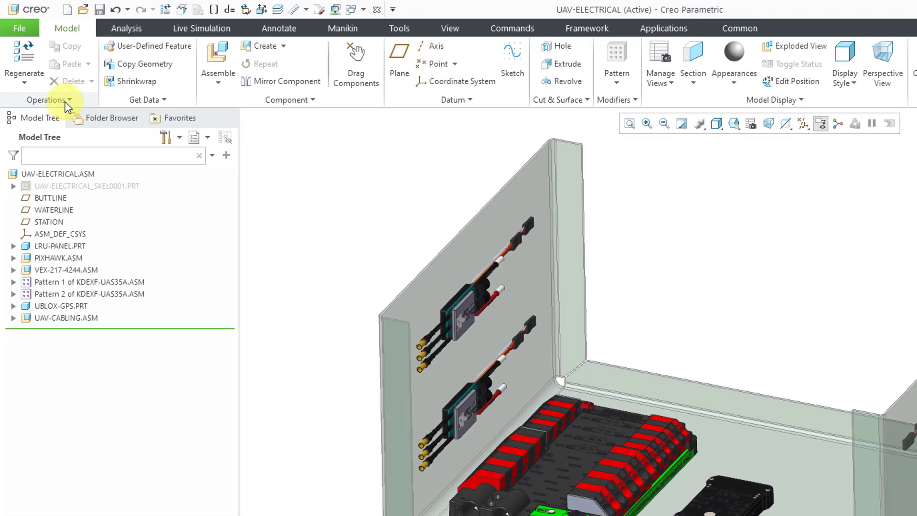
Find the enable_insep_asm_operations option by searching 'insep' in the Configuration Editor
click(46, 72)
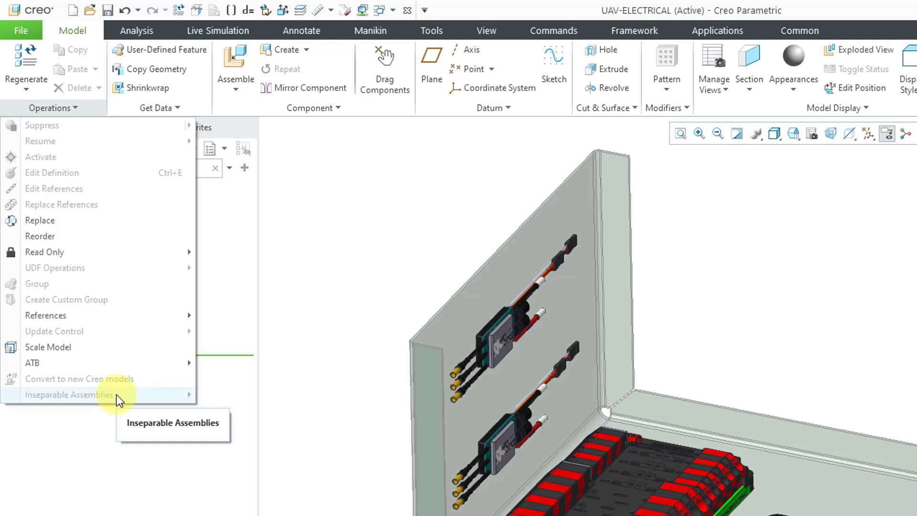
click(326, 316)
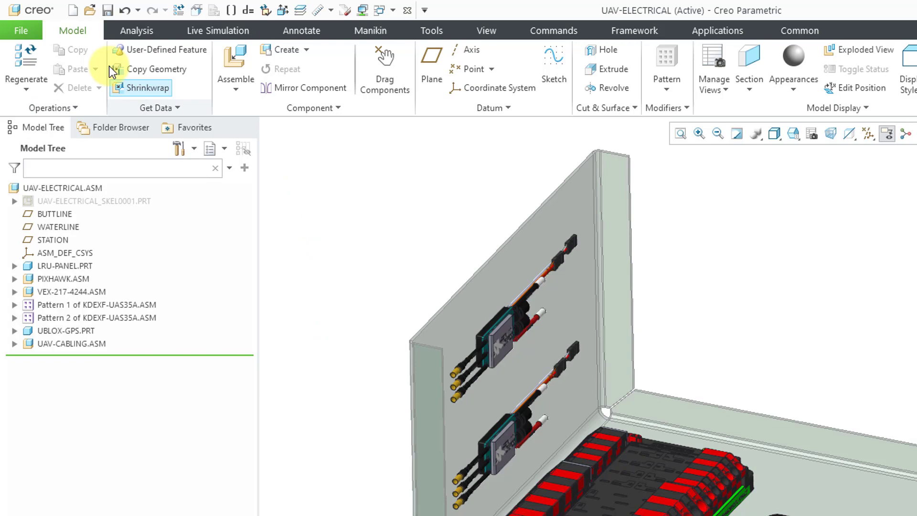
click(25, 32)
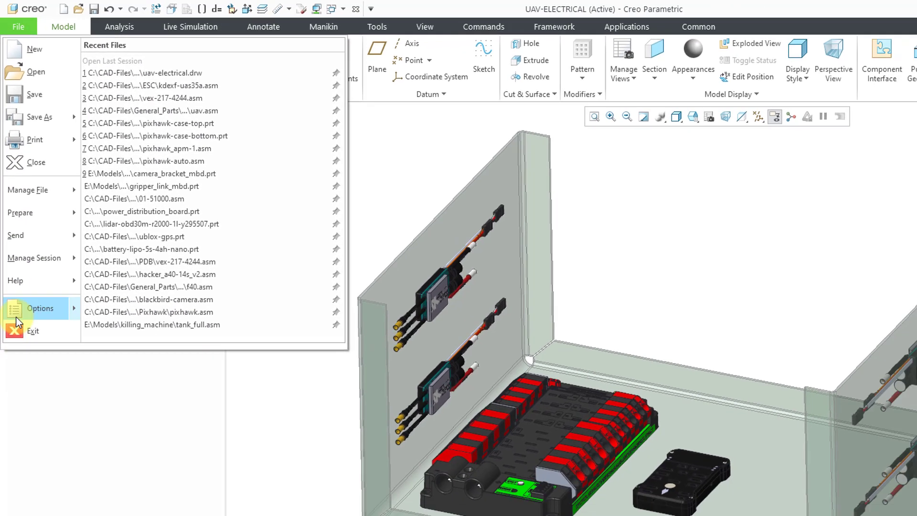
mouse_move(19, 364)
click(13, 242)
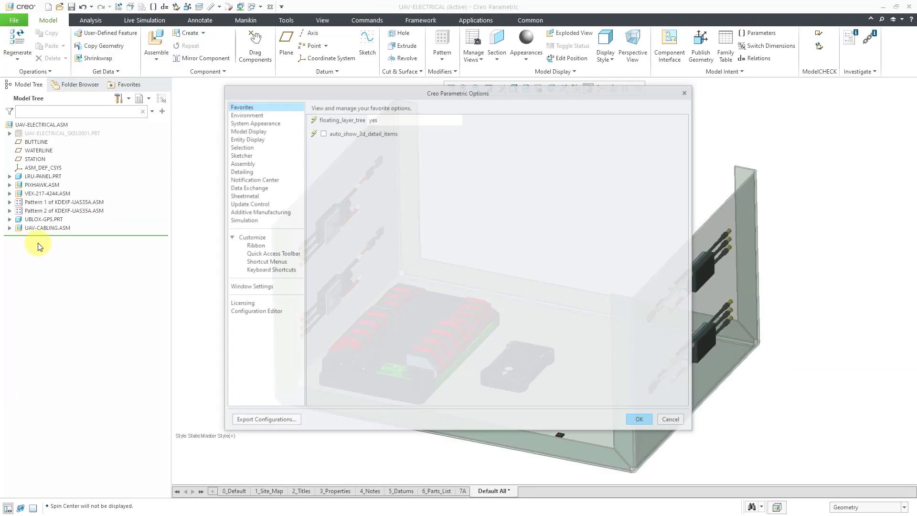
click(232, 312)
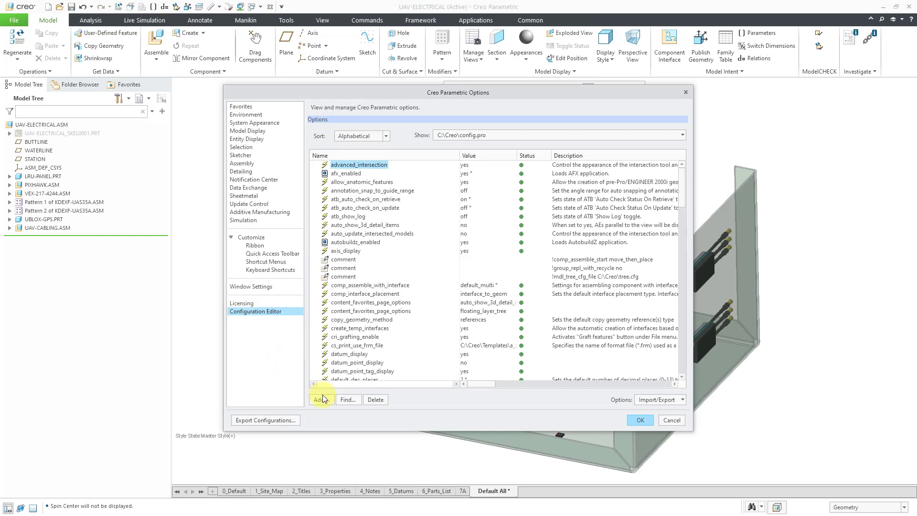
click(350, 401)
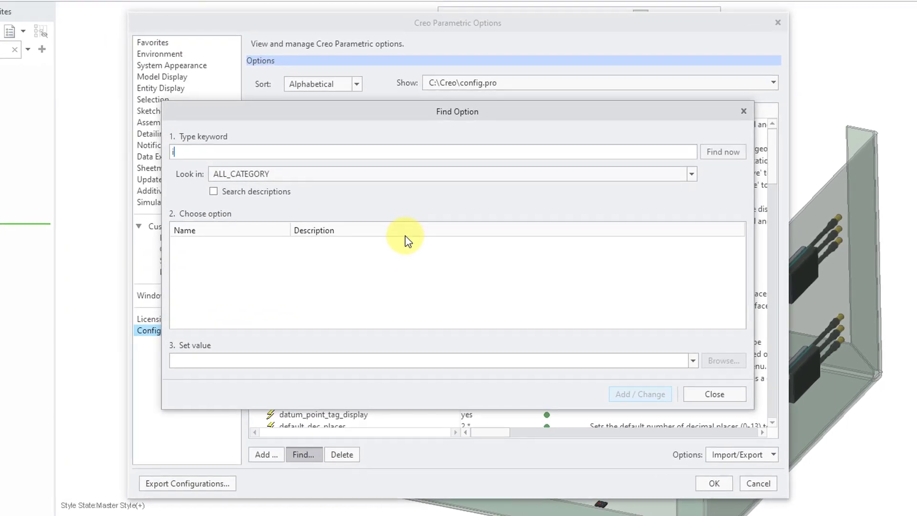
text(insep)
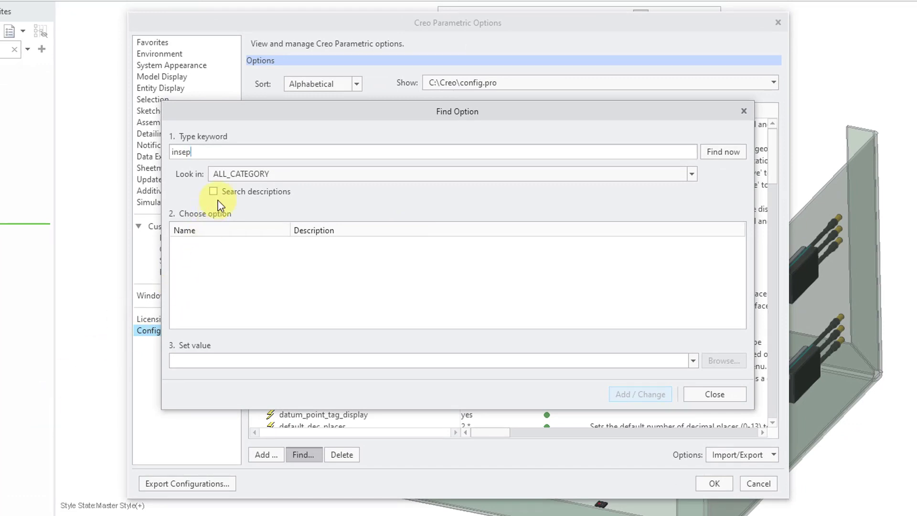
click(728, 158)
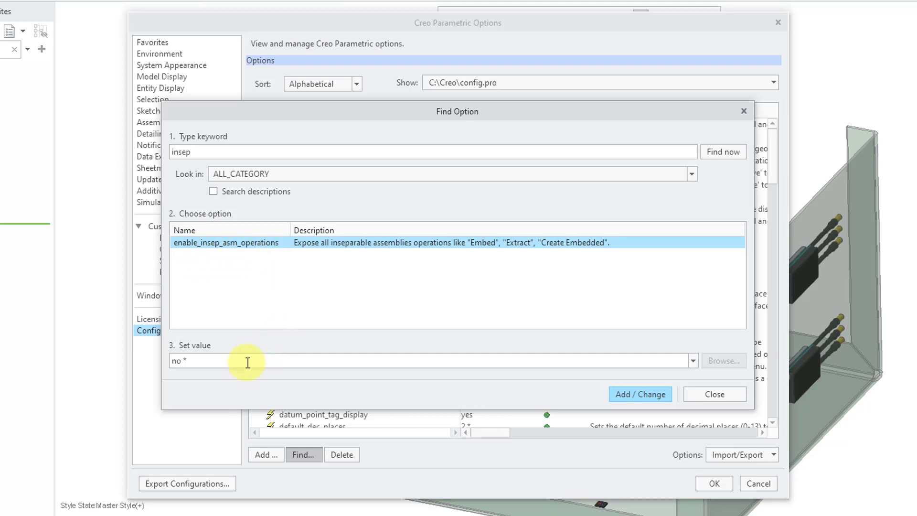
Change enable_insep_asm_operations to yes and save it to the configuration file
click(692, 362)
click(682, 387)
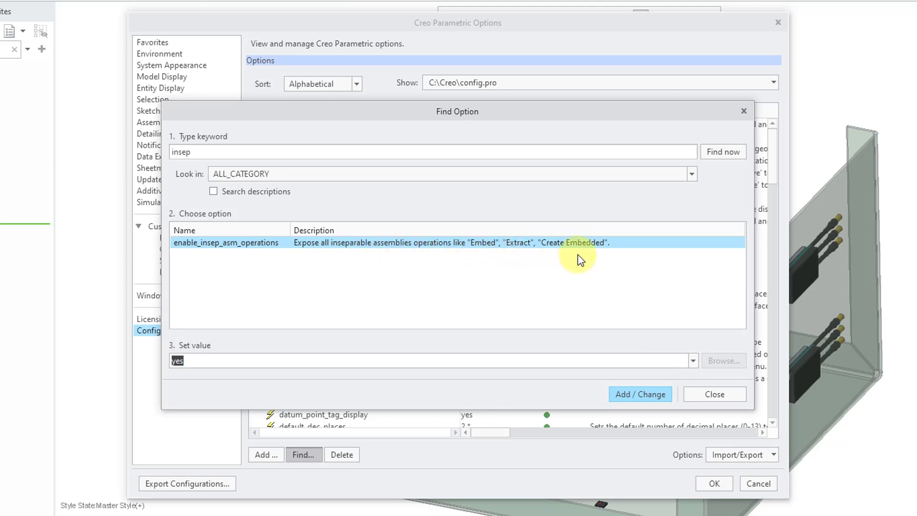
click(637, 394)
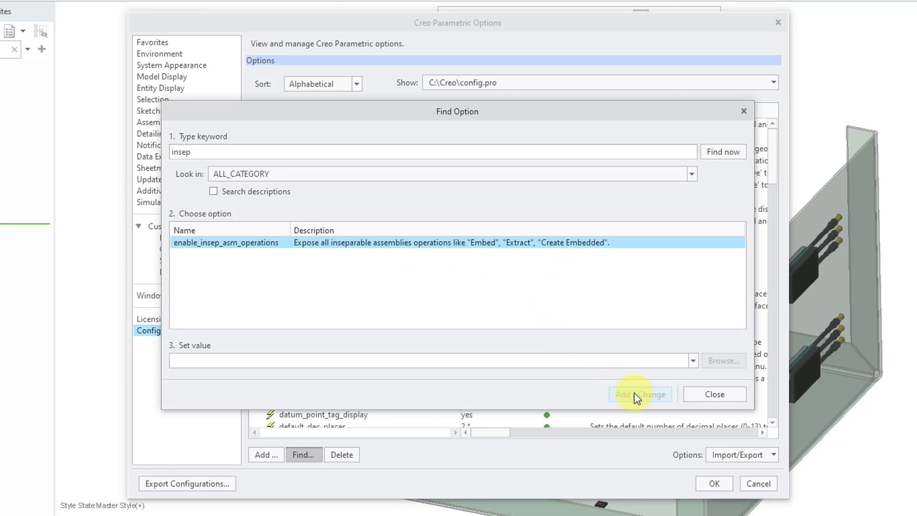
click(712, 395)
click(714, 483)
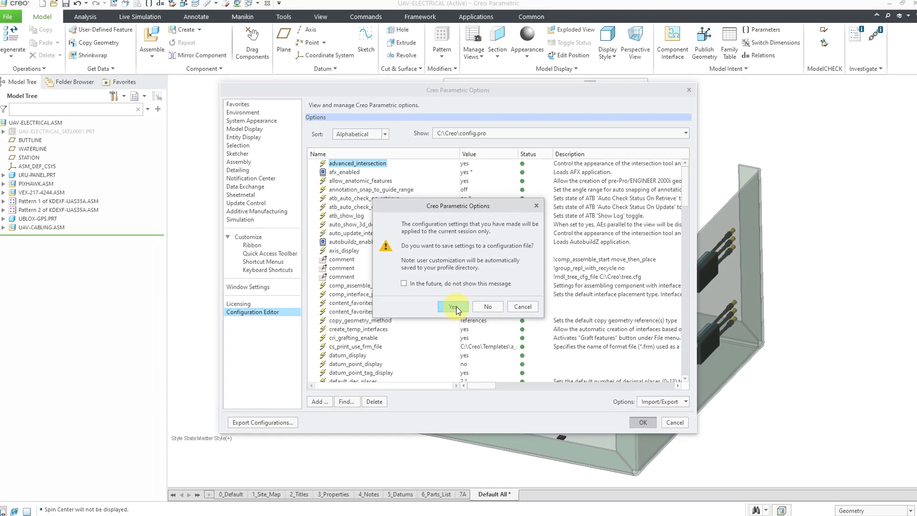
click(451, 323)
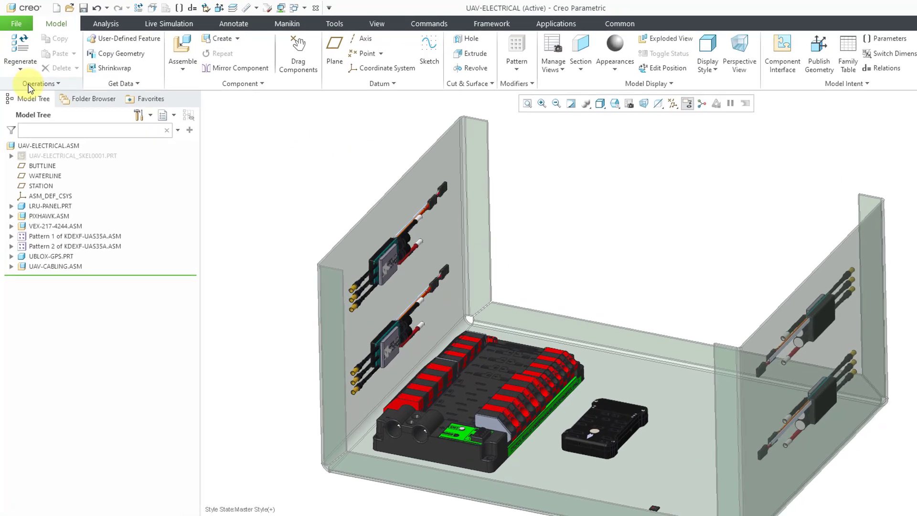
click(27, 72)
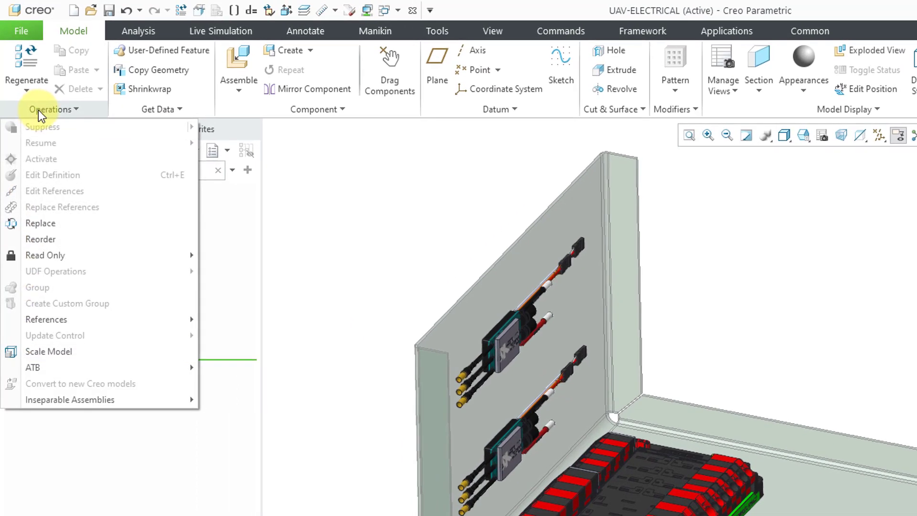
mouse_move(119, 403)
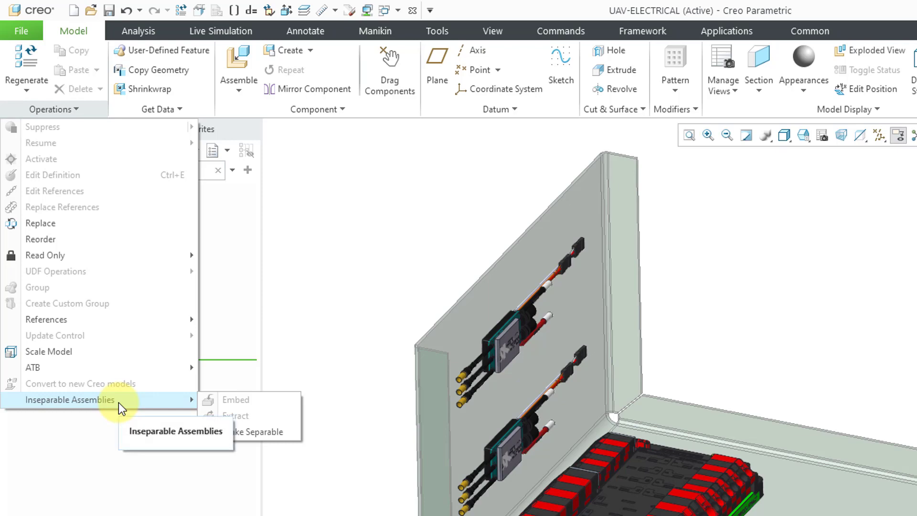
click(322, 343)
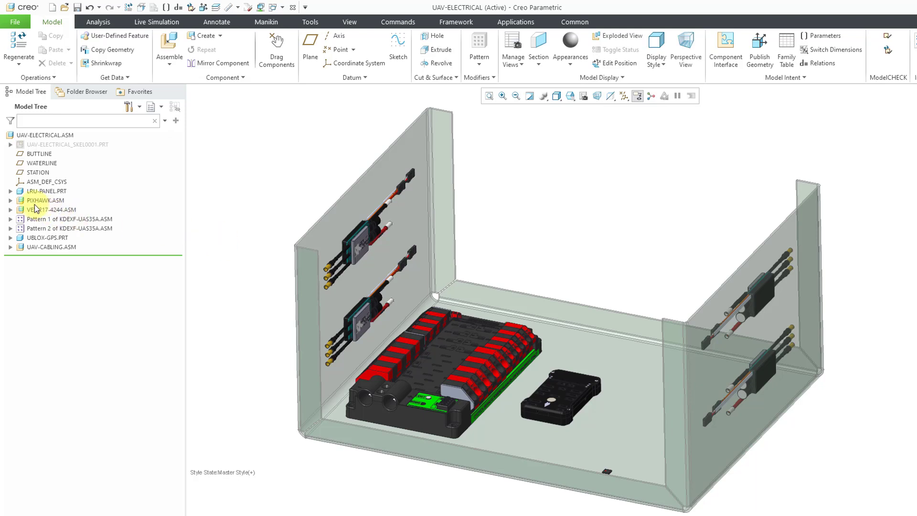
Expand PIXHAWK.ASM, VEX-217-4244.ASM and VEX-217-4244_1.ASM in the model tree
click(10, 201)
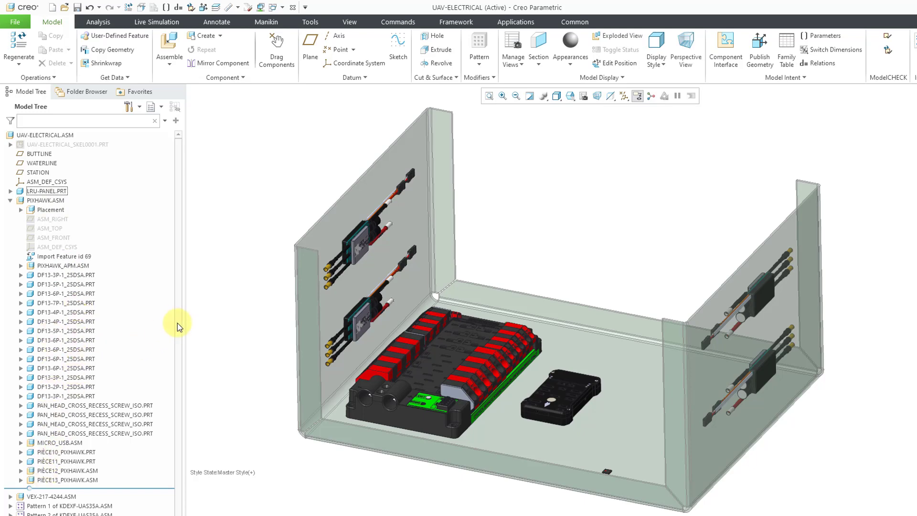
scroll(172, 325, down, 1)
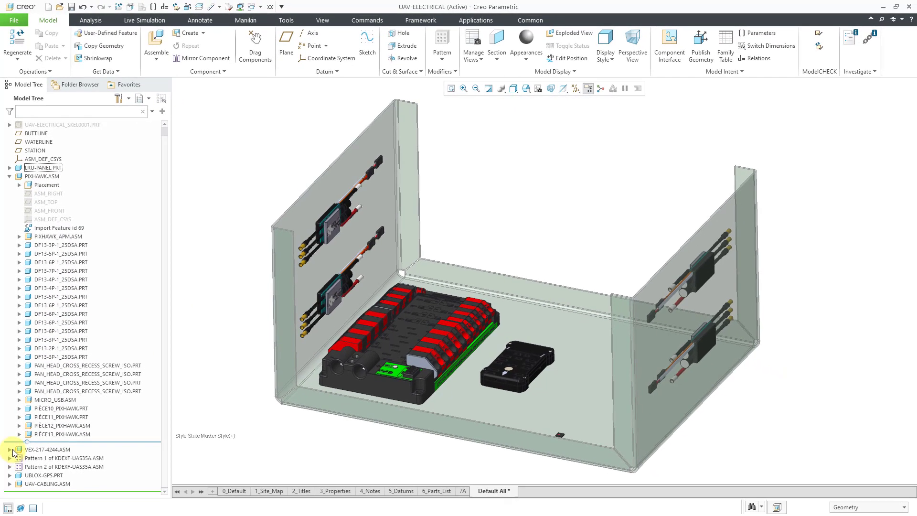
click(10, 449)
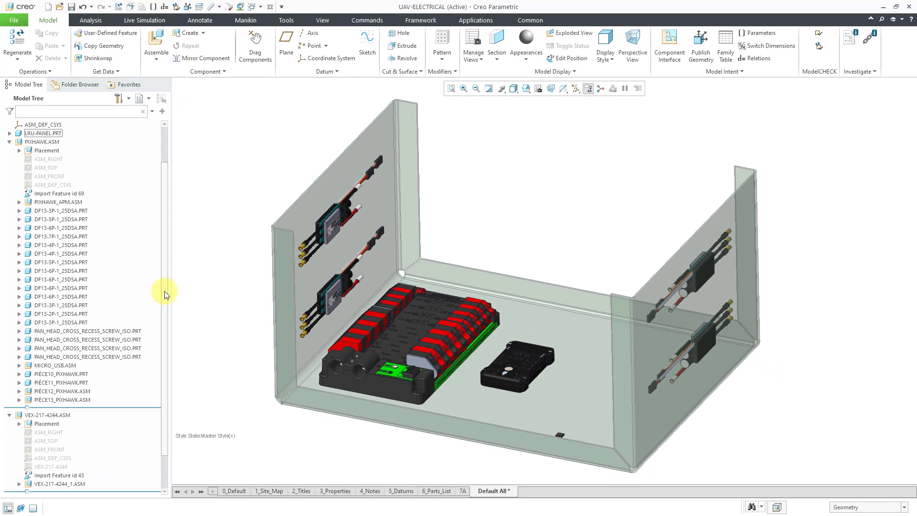
scroll(86, 390, down, 3)
click(19, 454)
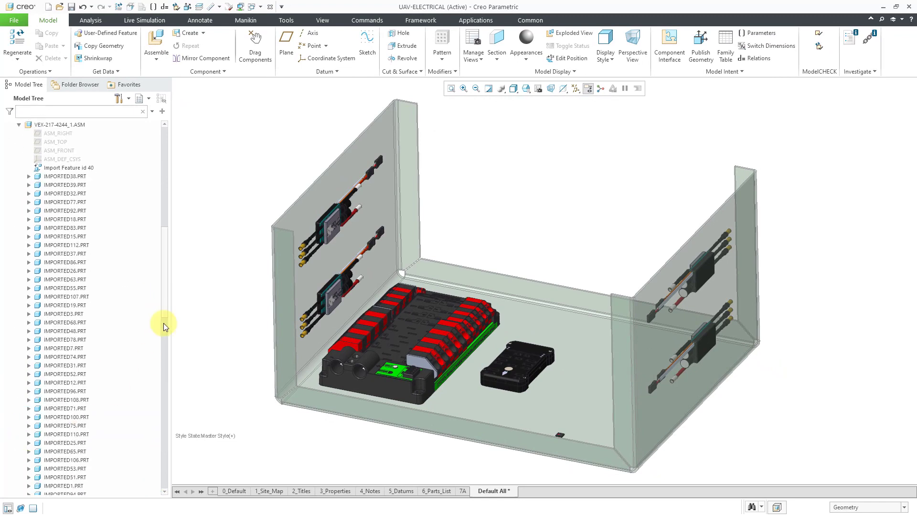
Expand Pattern 1 of KDEXF-UAS35A, its first instance and the KDE_DIRECT_XF_UAS_35A_ESC subassembly
drag(165, 277, 158, 449)
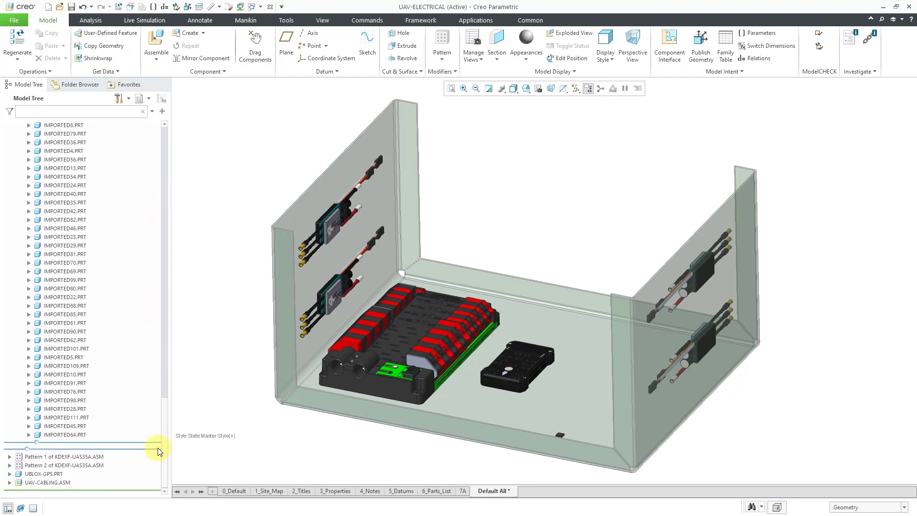
click(10, 458)
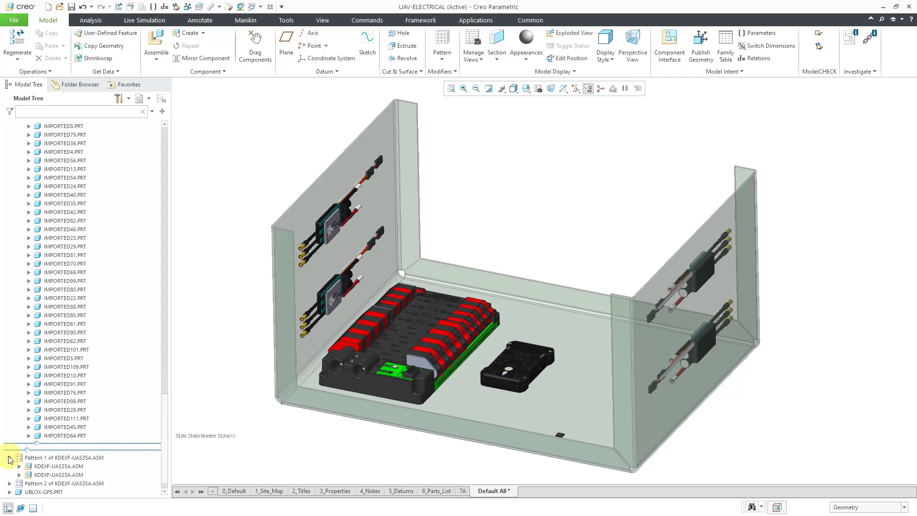
click(20, 467)
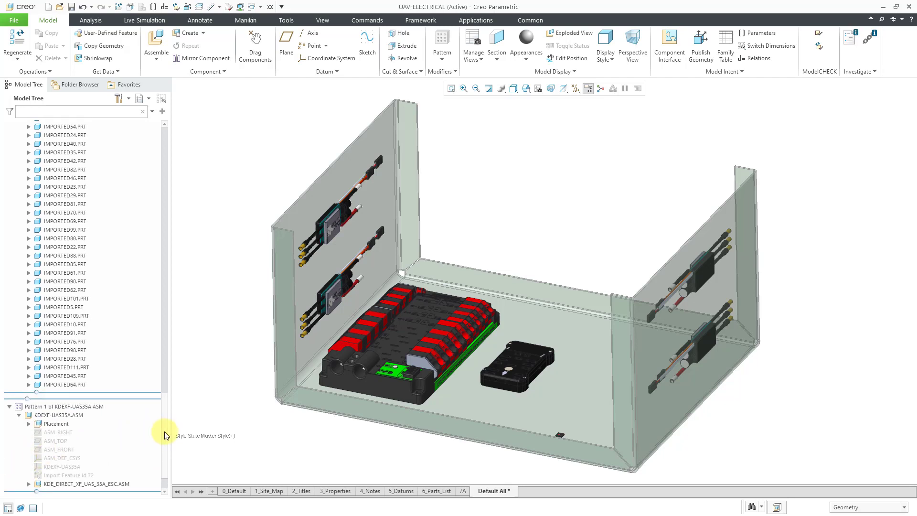
click(29, 484)
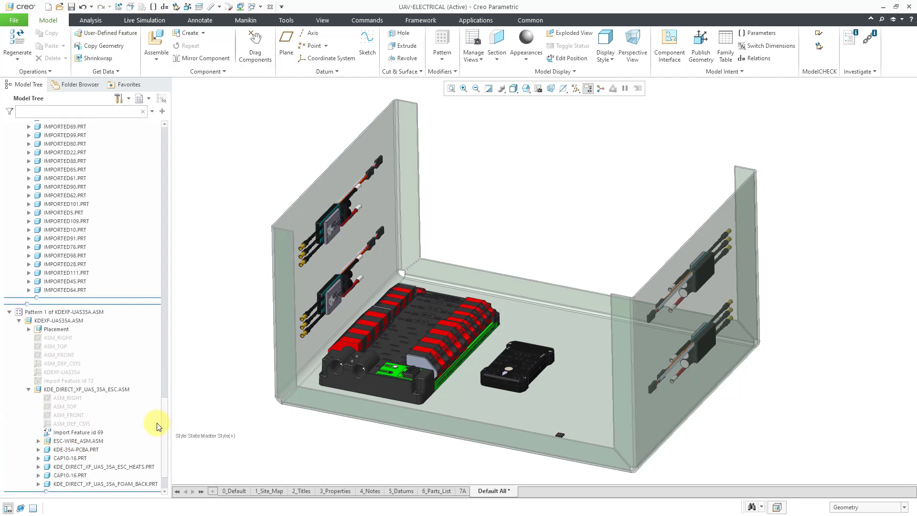
scroll(163, 414, down, 1)
scroll(162, 415, down, 3)
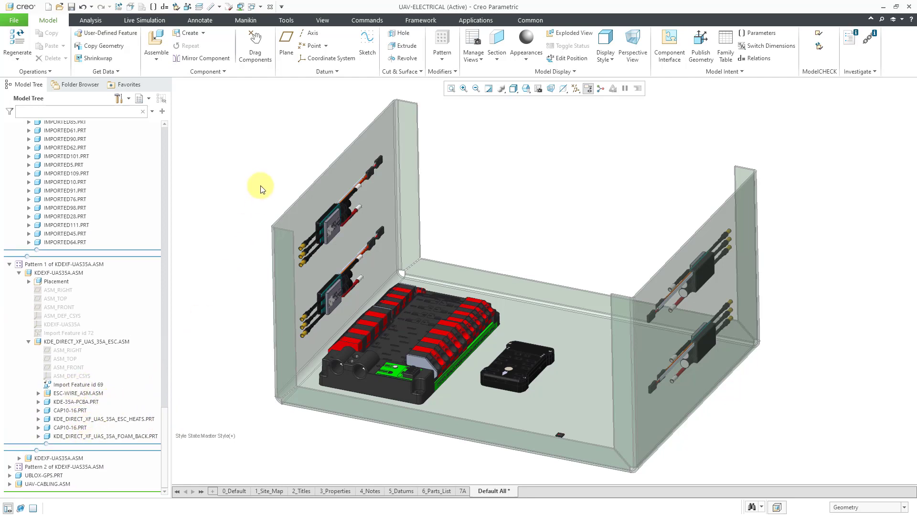
click(253, 6)
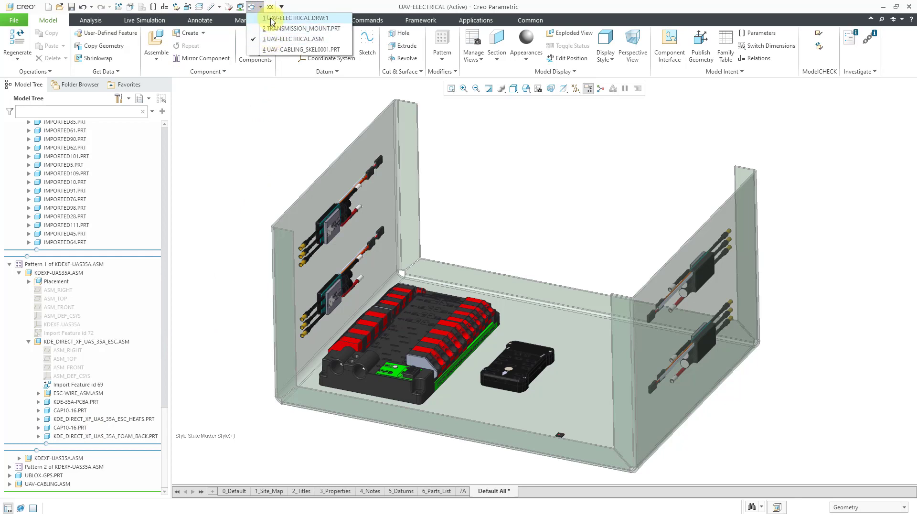
Switch to the UAV-ELECTRICAL drawing and pan down to the end of the BOM table
click(286, 18)
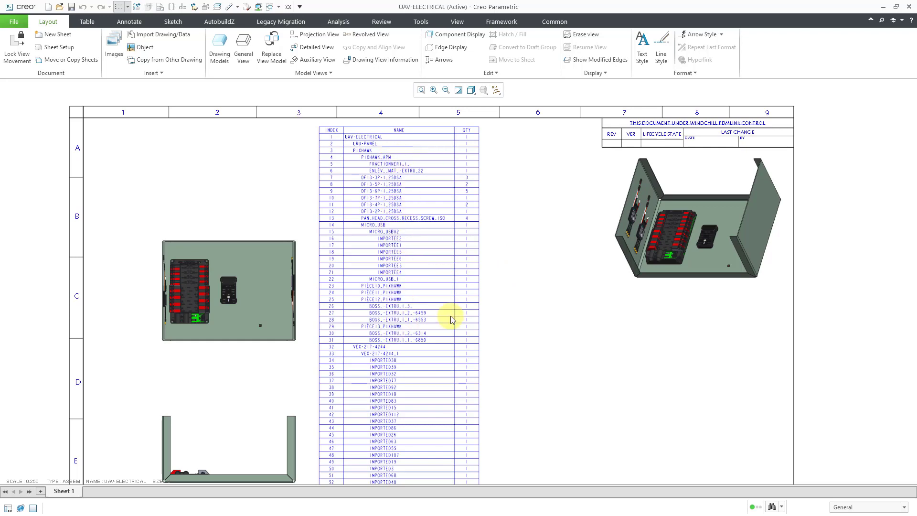
scroll(502, 330, up, 1)
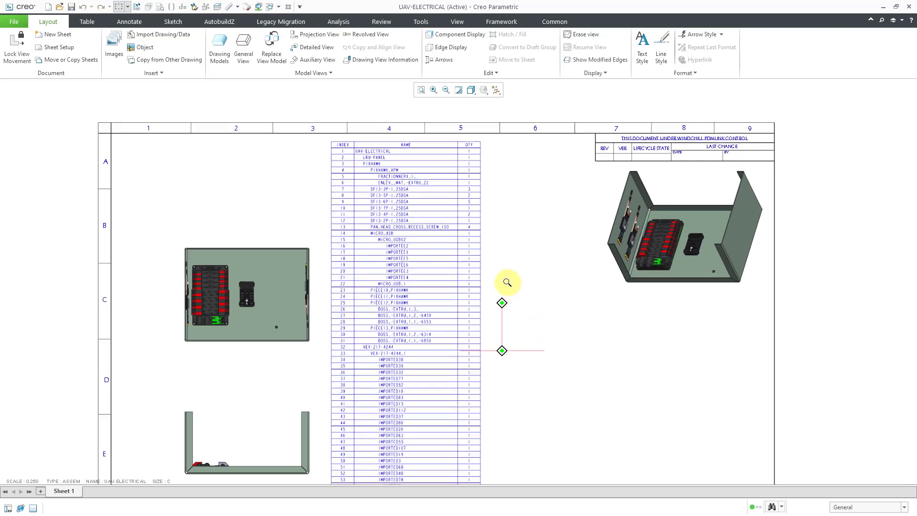
middle_drag(467, 393, 496, 211)
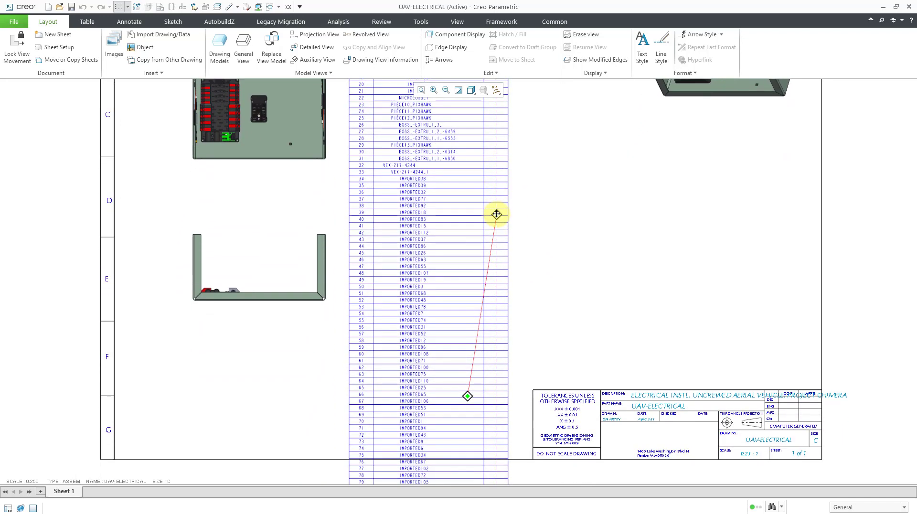
scroll(509, 315, down, 1)
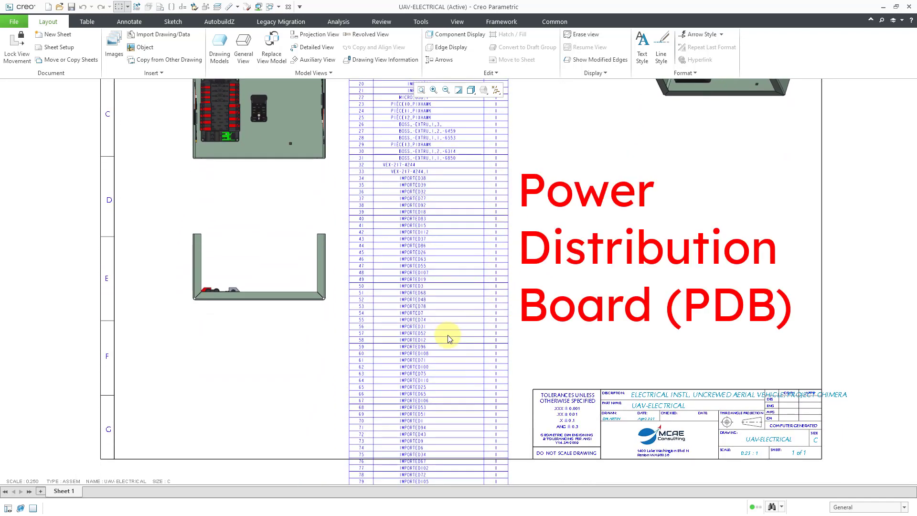
mouse_move(448, 335)
middle_down()
mouse_move(436, 266)
mouse_move(440, 111)
middle_up()
middle_drag(416, 338, 418, 197)
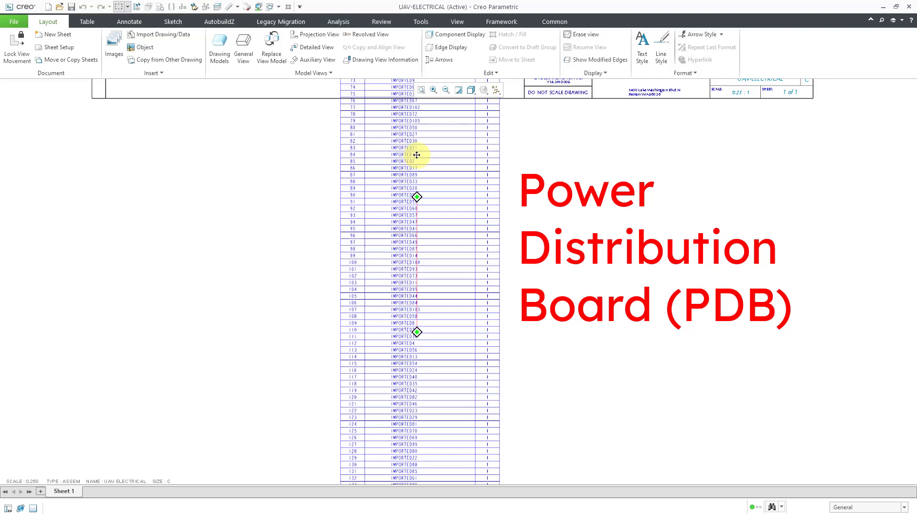
middle_drag(437, 430, 439, 179)
middle_drag(477, 352, 449, 254)
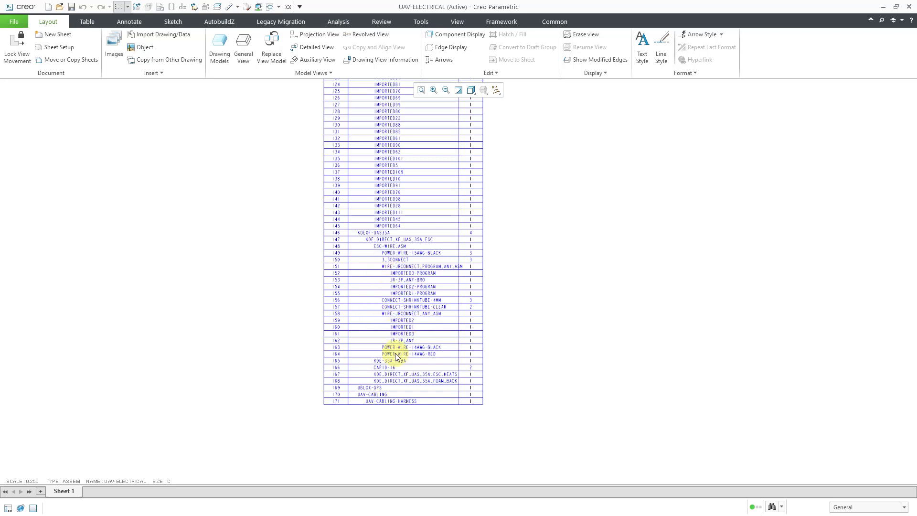
Pan back up to the parts list's first rows and the model views
middle_drag(411, 222, 422, 451)
middle_drag(428, 178, 424, 451)
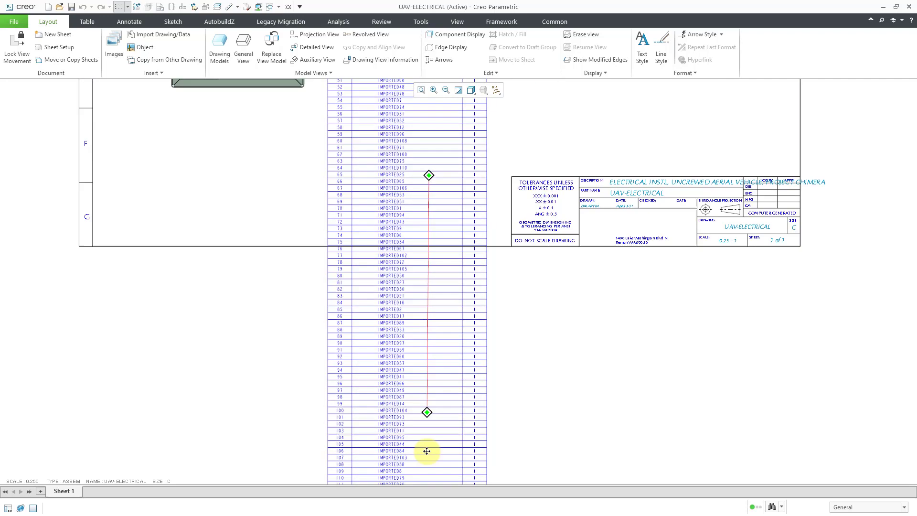
middle_drag(421, 210, 416, 430)
mouse_move(413, 194)
middle_down()
mouse_move(406, 373)
mouse_move(420, 299)
middle_up()
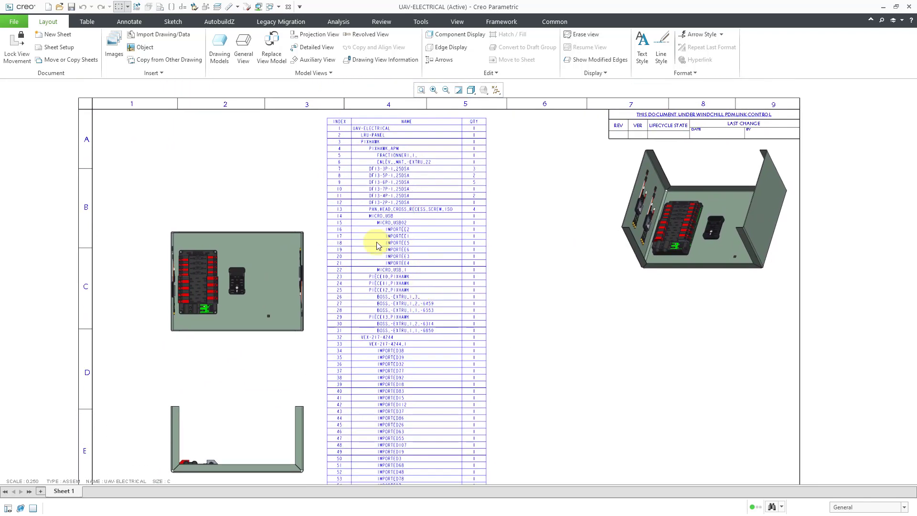
Return to the UAV-ELECTRICAL assembly and expand KDEXF-UAS35A.ASM in the model tree
click(279, 7)
click(311, 38)
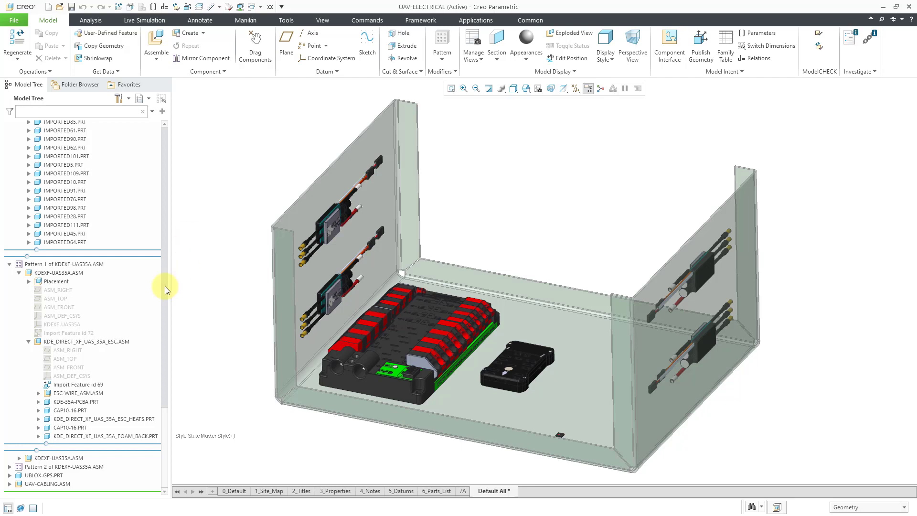
click(19, 458)
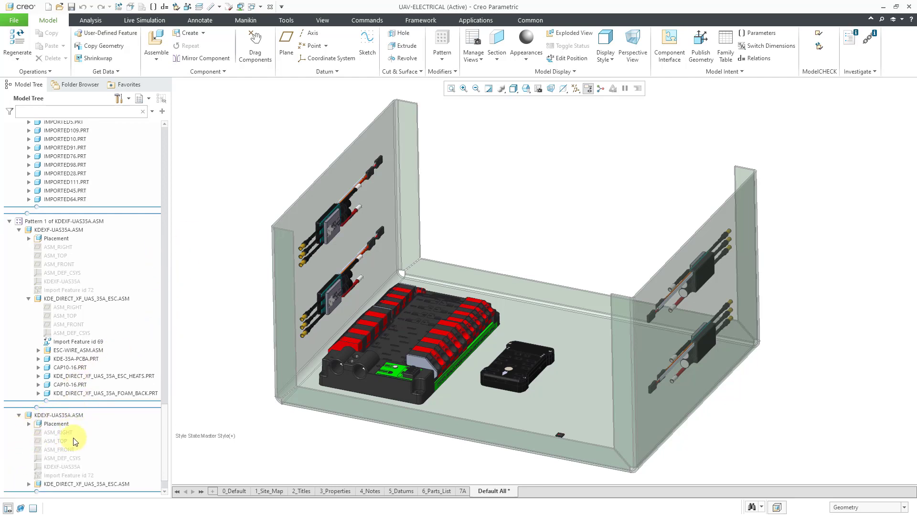
scroll(158, 423, down, 2)
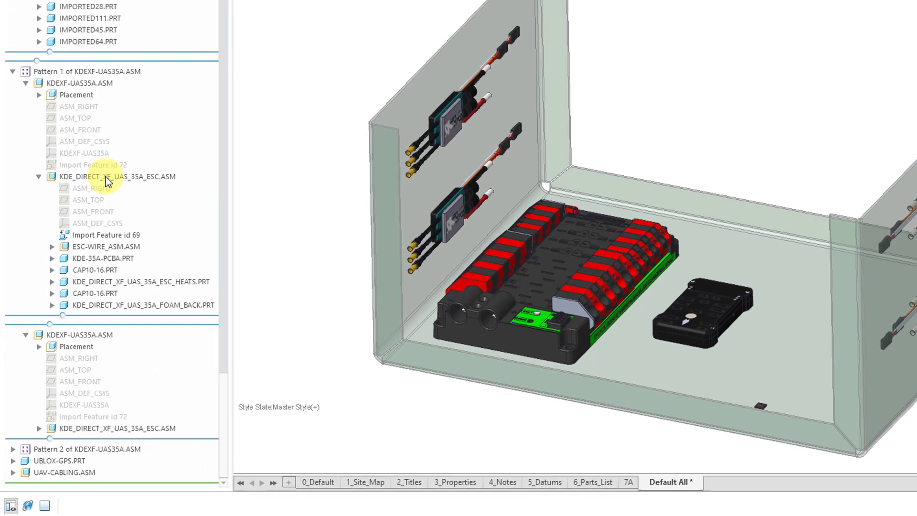
Embed KDE_DIRECT_XF_UAS_35A_ESC.ASM via Inseparable Assemblies > Embed
click(77, 266)
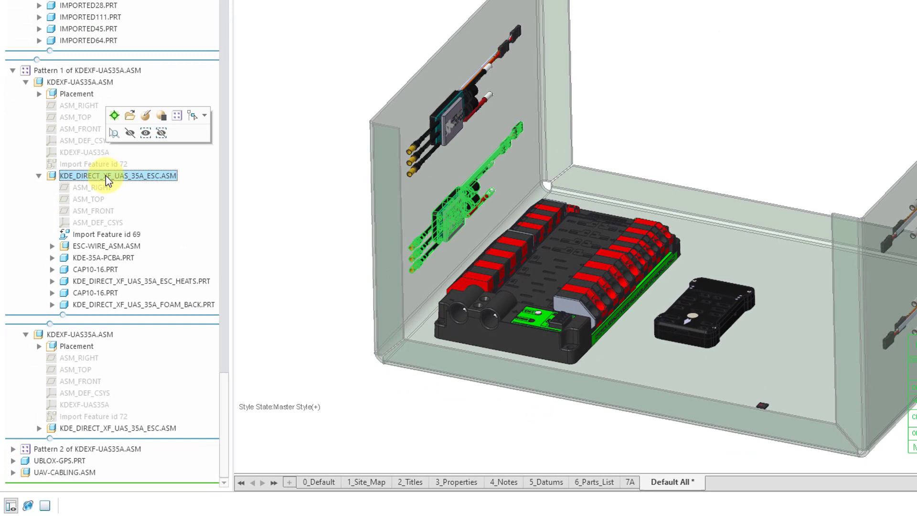
right_click(105, 176)
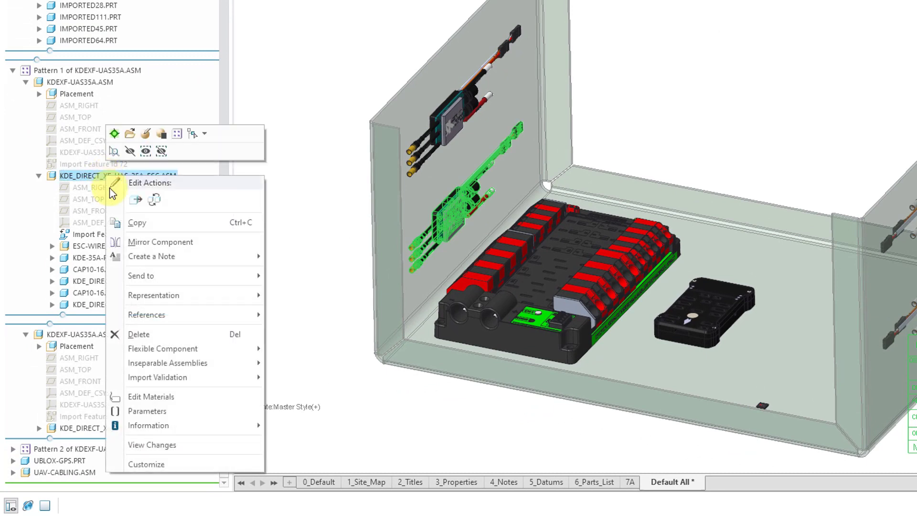
mouse_move(228, 372)
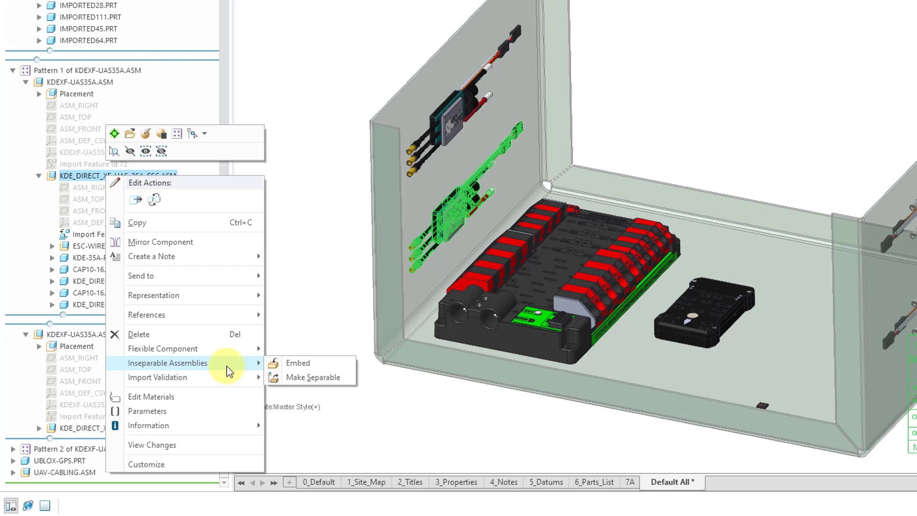
click(296, 365)
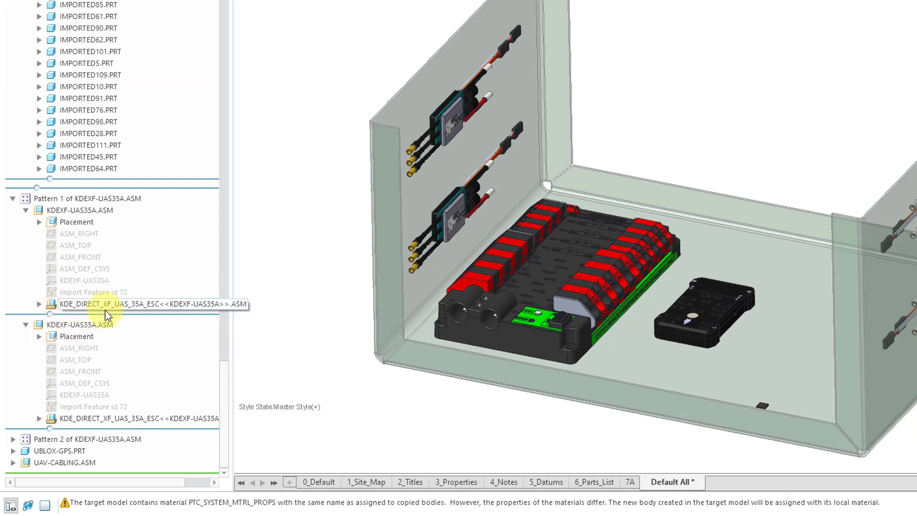
Inspect the embedded ESC, collapse both KDEXF-UAS35A nodes, and select VEX-217-4244_1.ASM
click(39, 304)
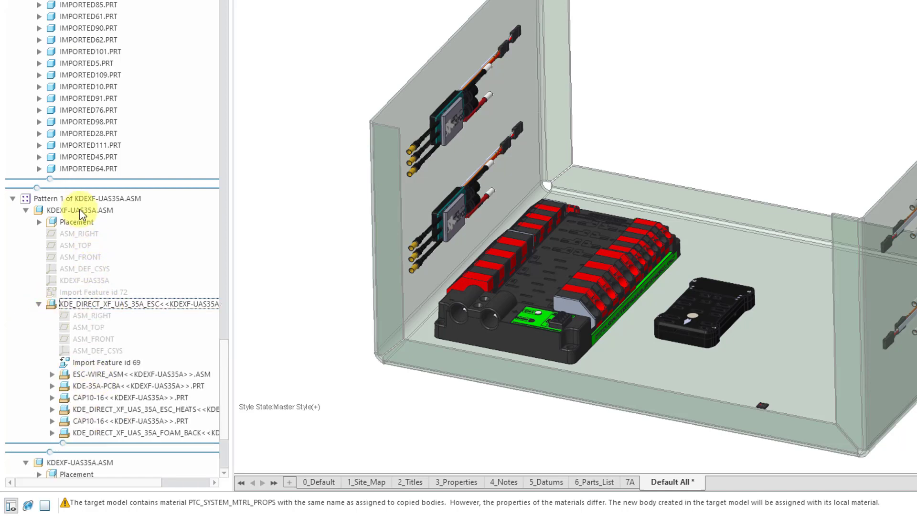
click(38, 304)
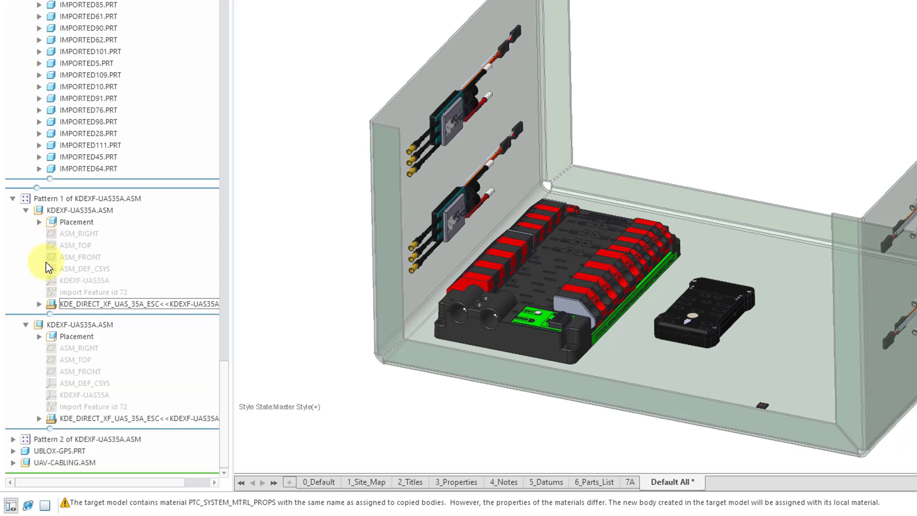
click(27, 213)
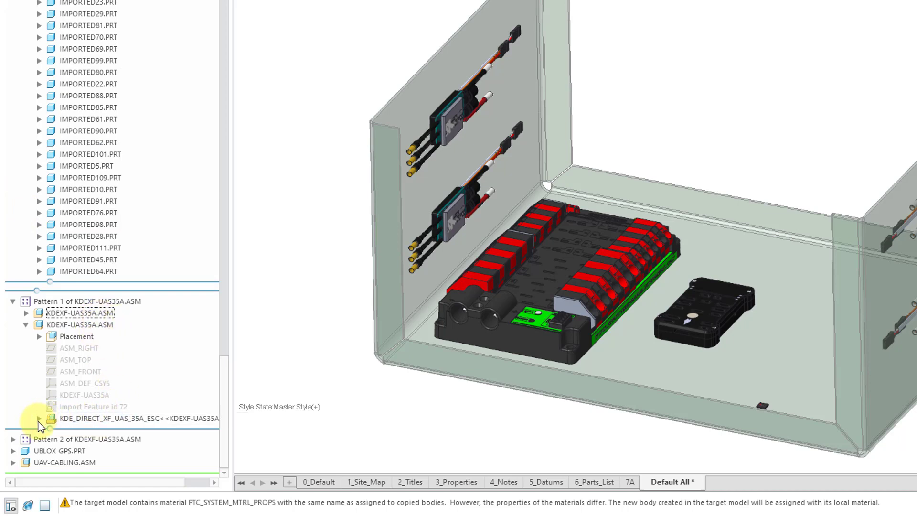
click(26, 325)
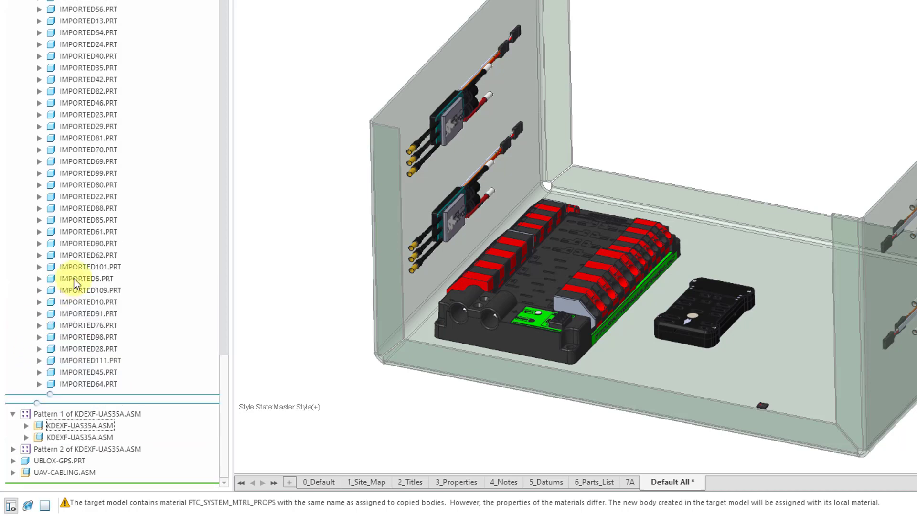
drag(225, 377, 216, 106)
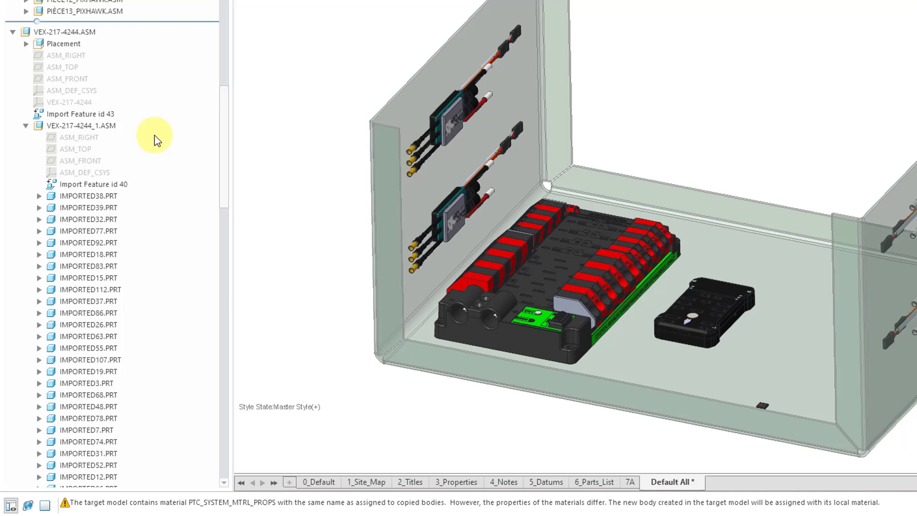
click(92, 126)
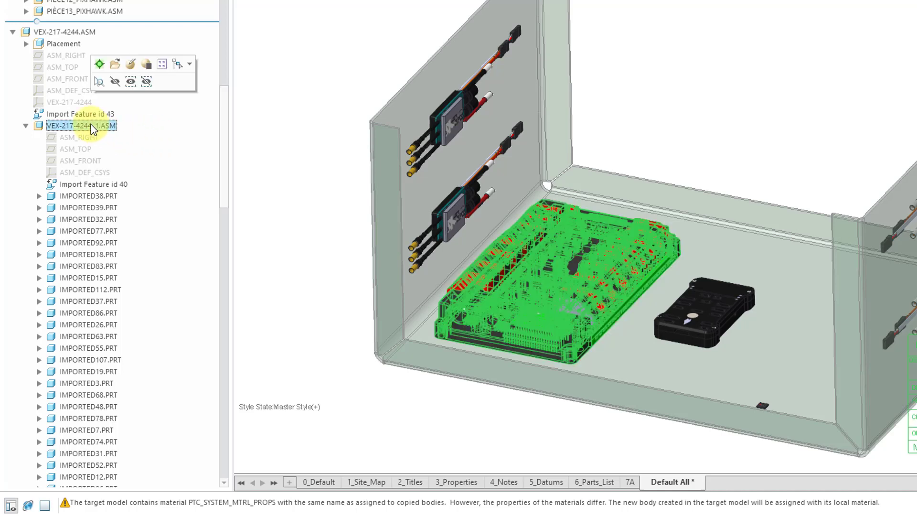
Embed VEX-217-4244_1 into VEX-217-4244 and acknowledge the Components Embedded message
right_click(91, 125)
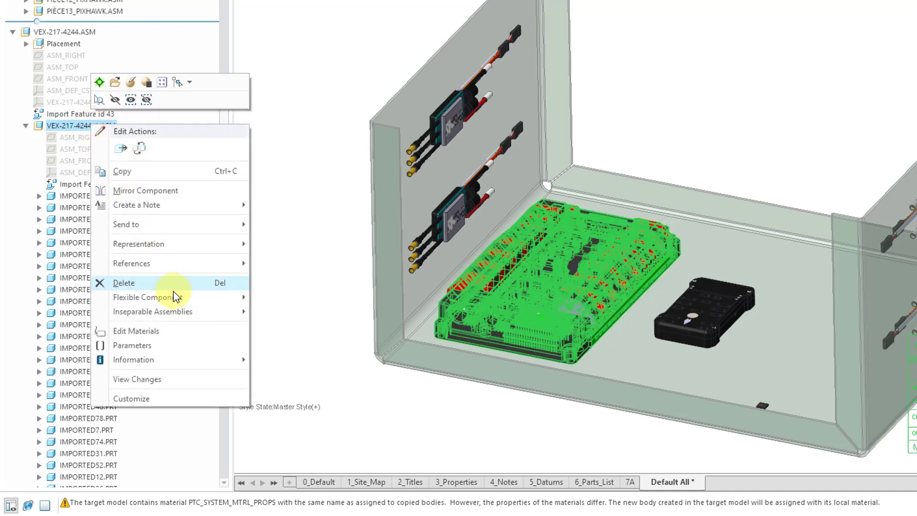
mouse_move(234, 311)
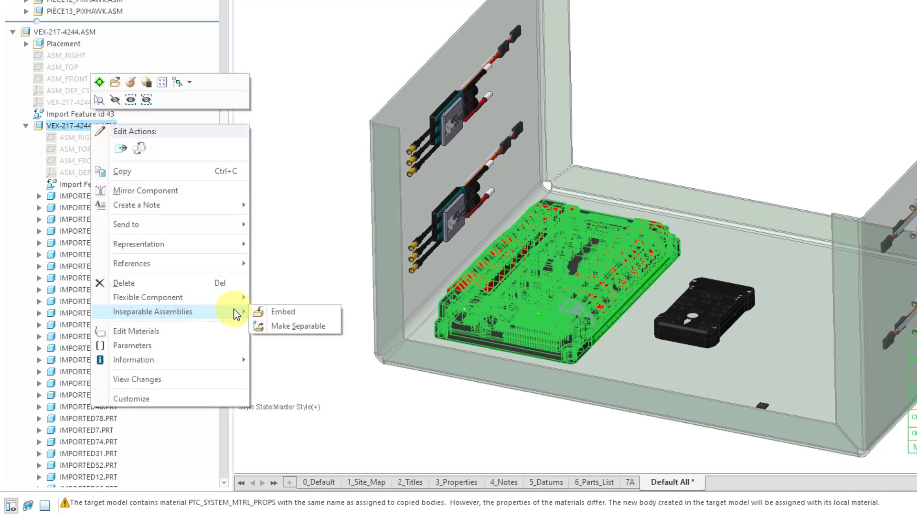
click(294, 318)
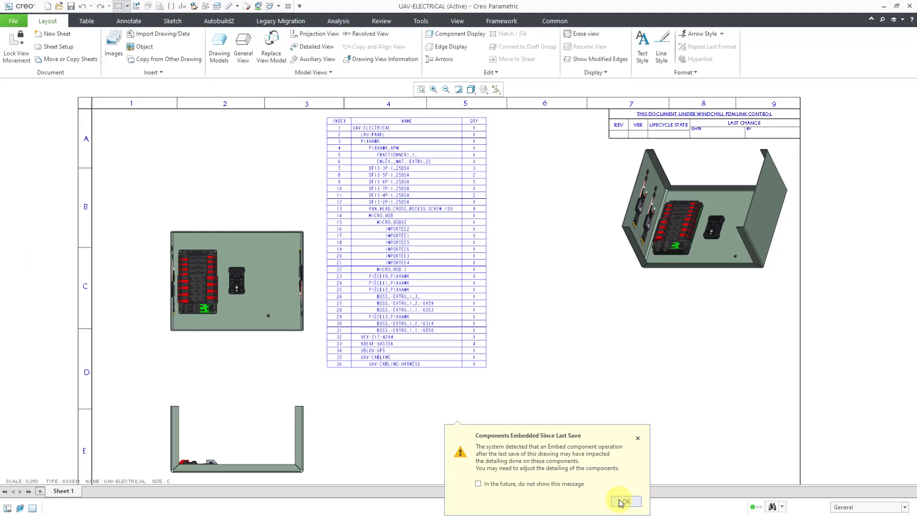
click(624, 501)
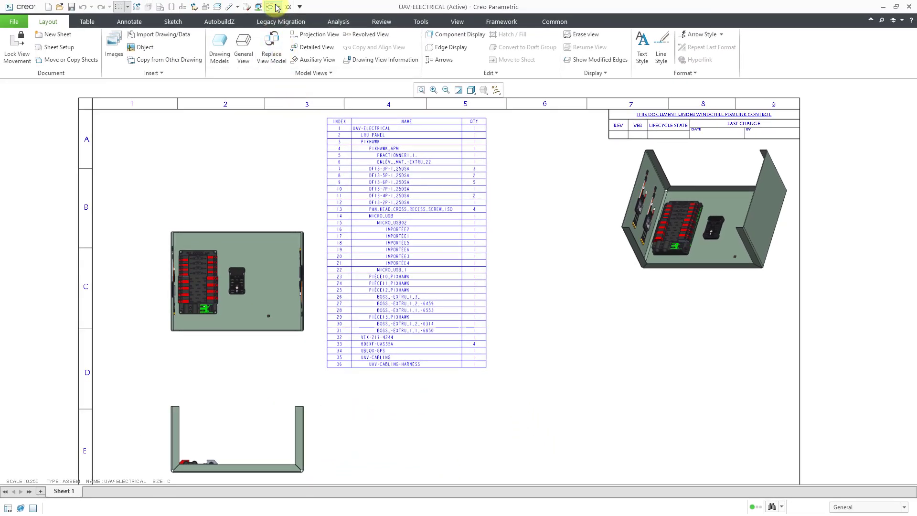
Return to the assembly, check the embedded VEX-217-4244_1 parts, then collapse both VEX nodes
click(278, 7)
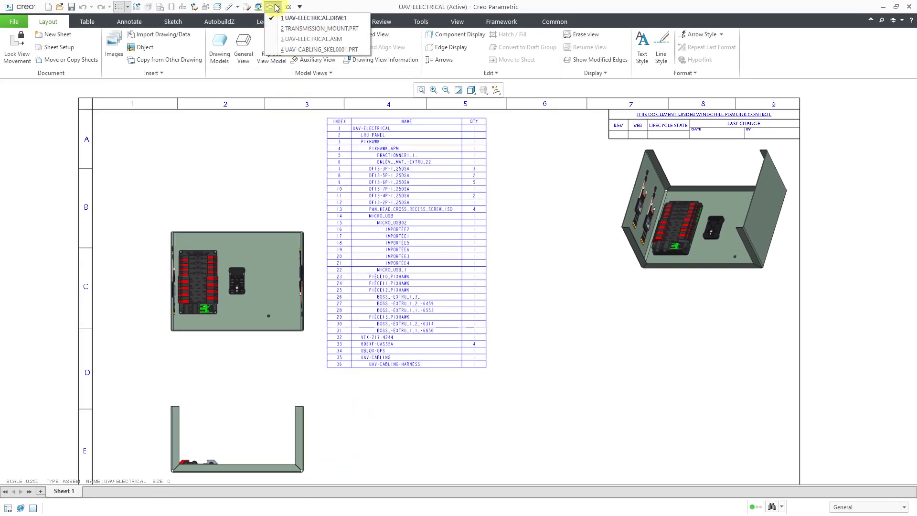
click(286, 39)
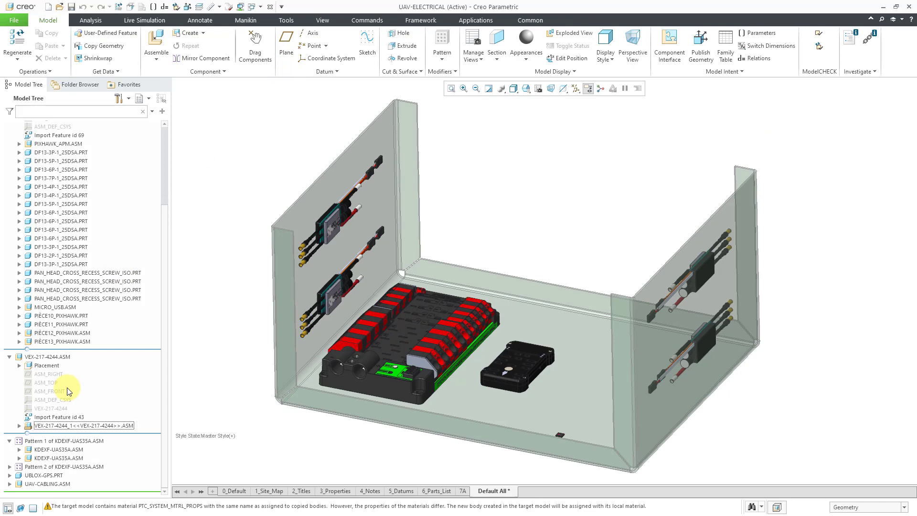
click(19, 426)
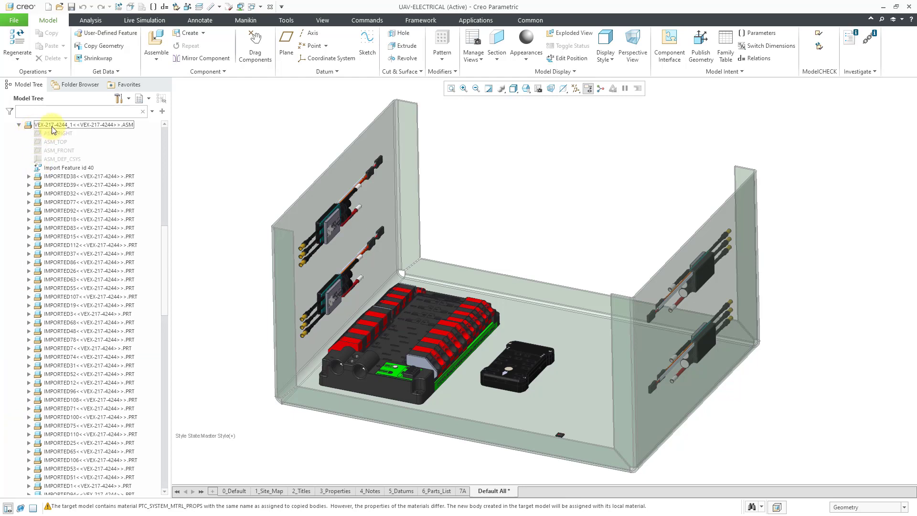
click(19, 125)
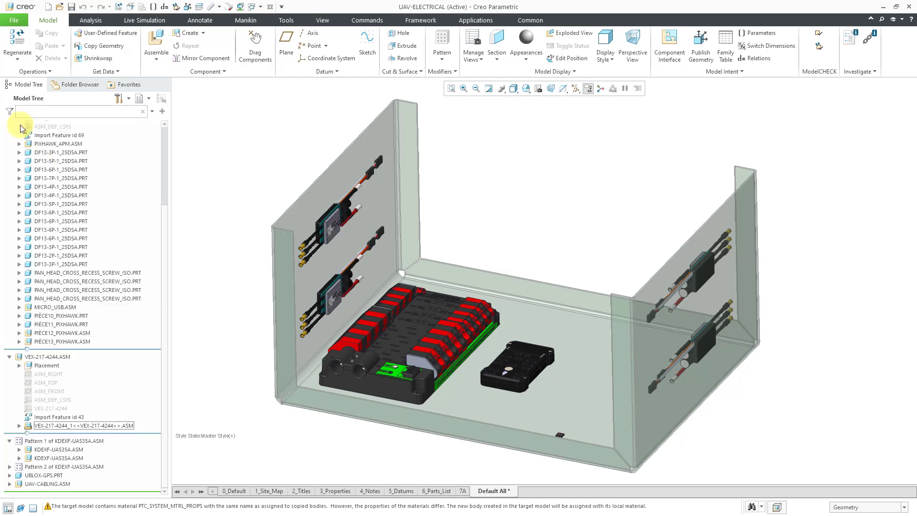
click(10, 356)
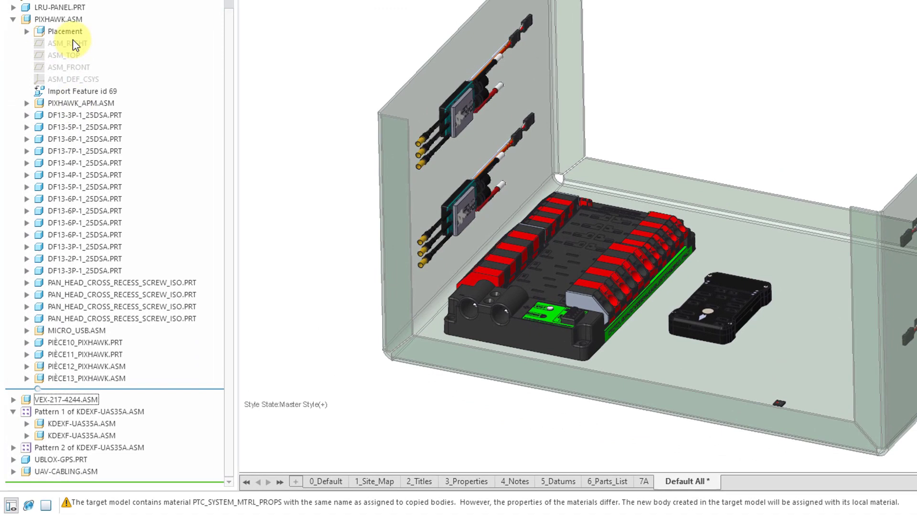
Select PIXHAWK_APM.ASM through PIÈCE13_PIXHAWK.ASM and embed them into PIXHAWK
click(71, 104)
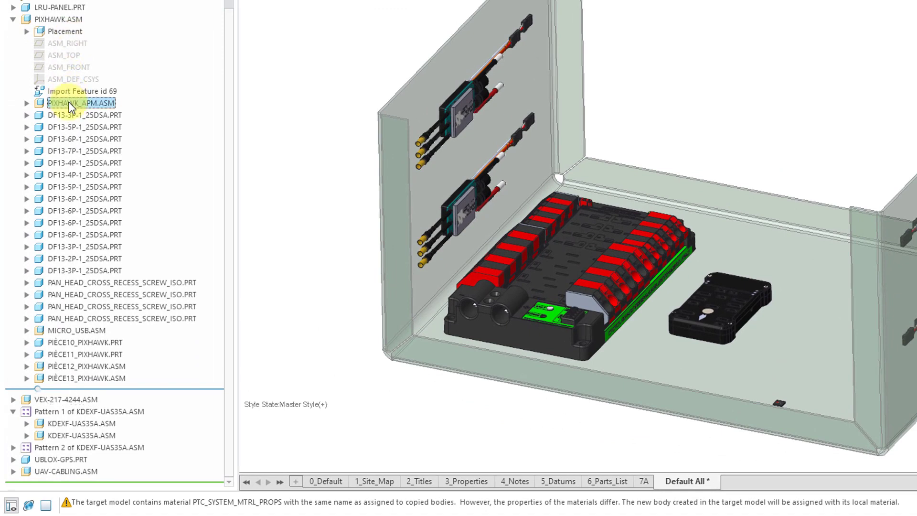
shift+click(114, 378)
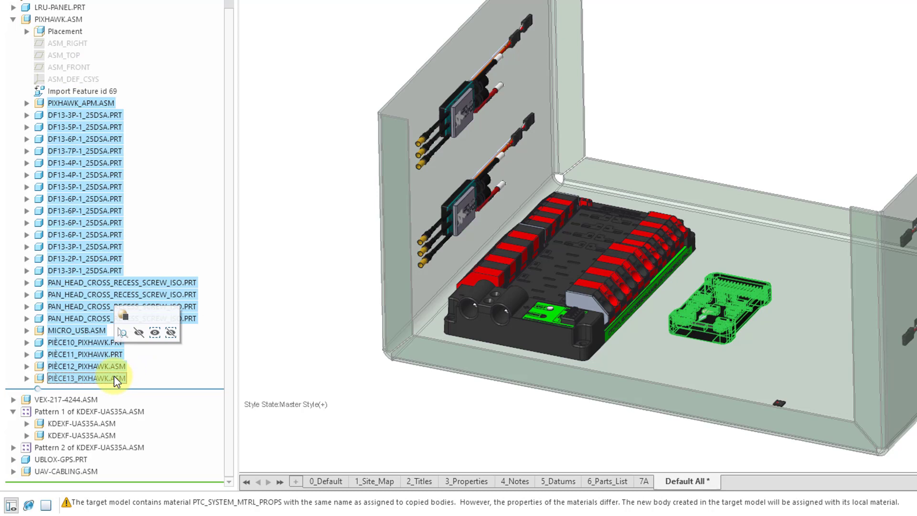
right_click(115, 377)
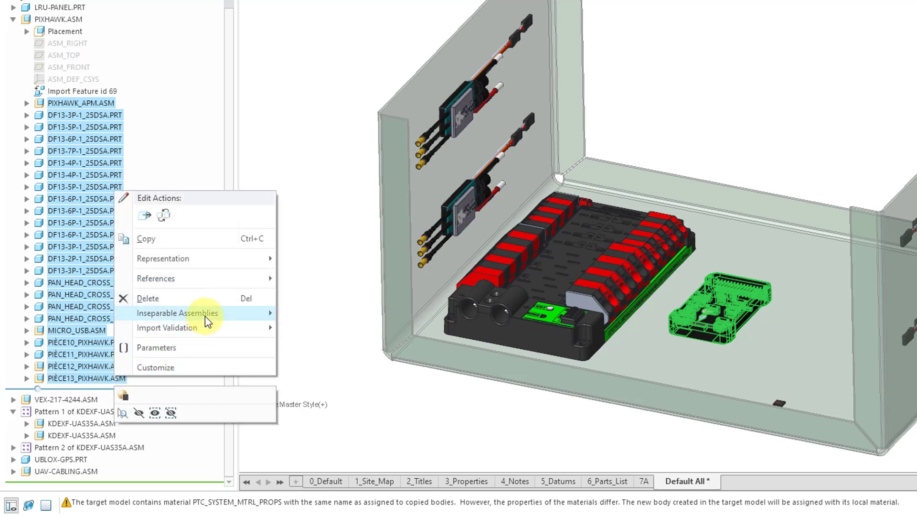
mouse_move(205, 317)
click(311, 314)
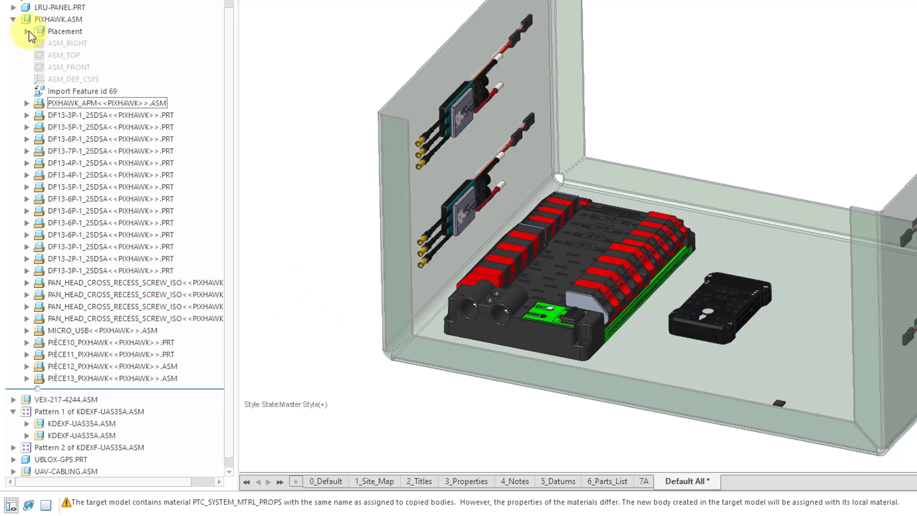
Collapse PIXHAWK, return to the UAV-ELECTRICAL drawing and dismiss the Components Embedded warning
click(13, 19)
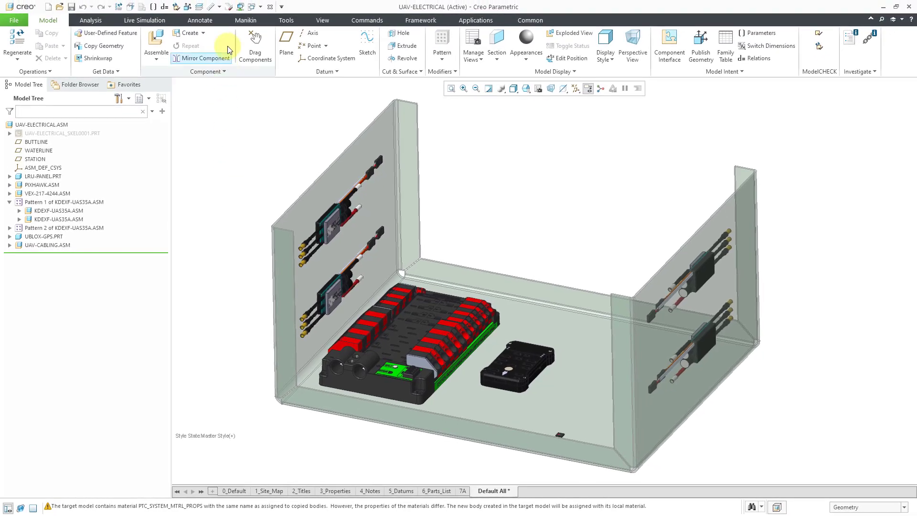
click(252, 7)
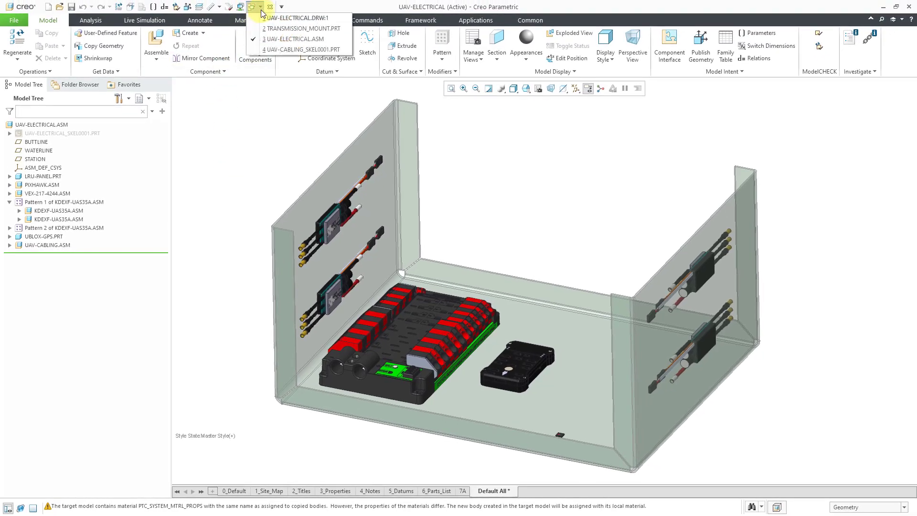
click(286, 18)
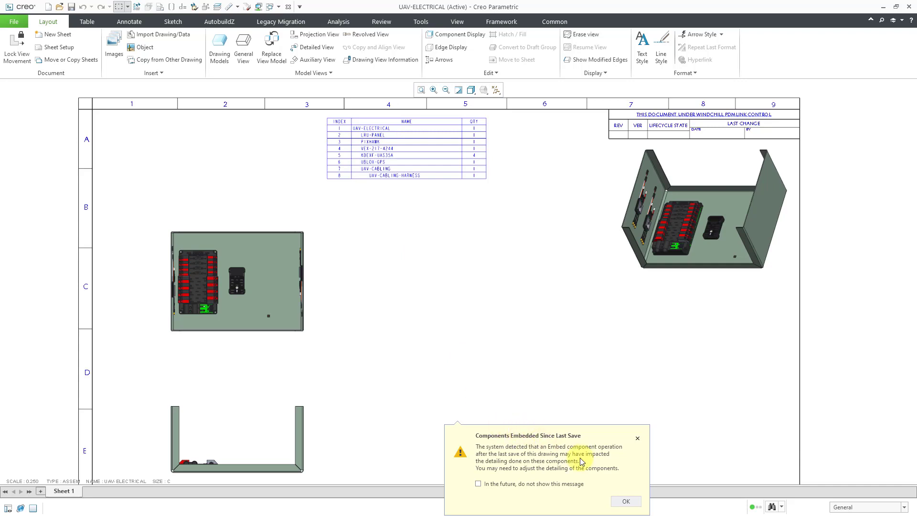
click(626, 501)
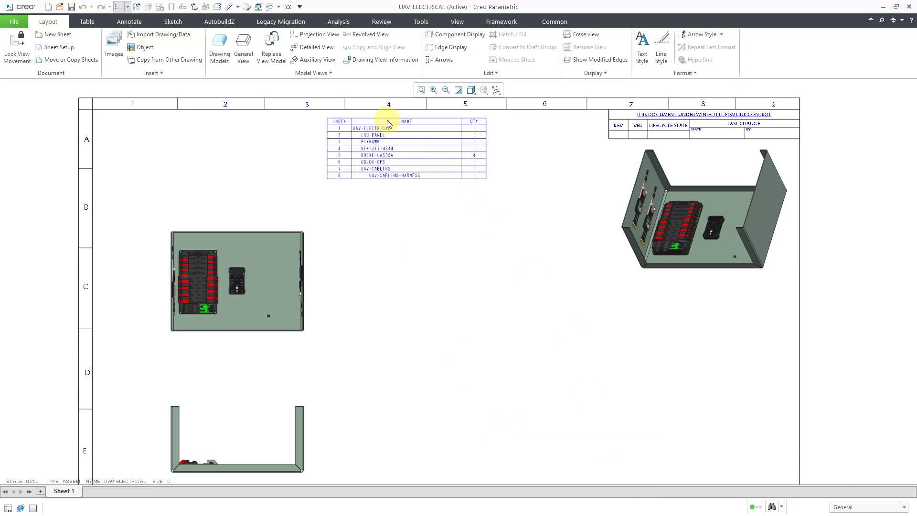
Drag the parts table down beside the top view, near the sheet centre
scroll(377, 181, up, 3)
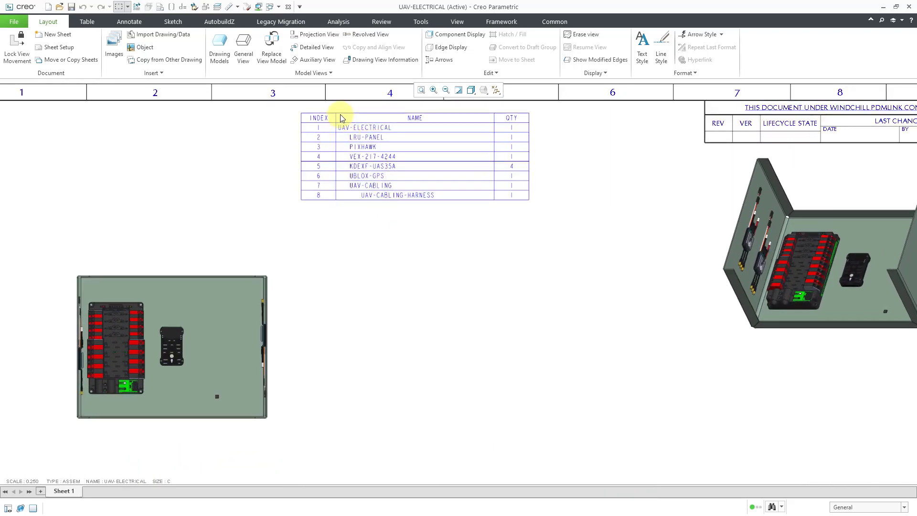
click(87, 21)
click(301, 114)
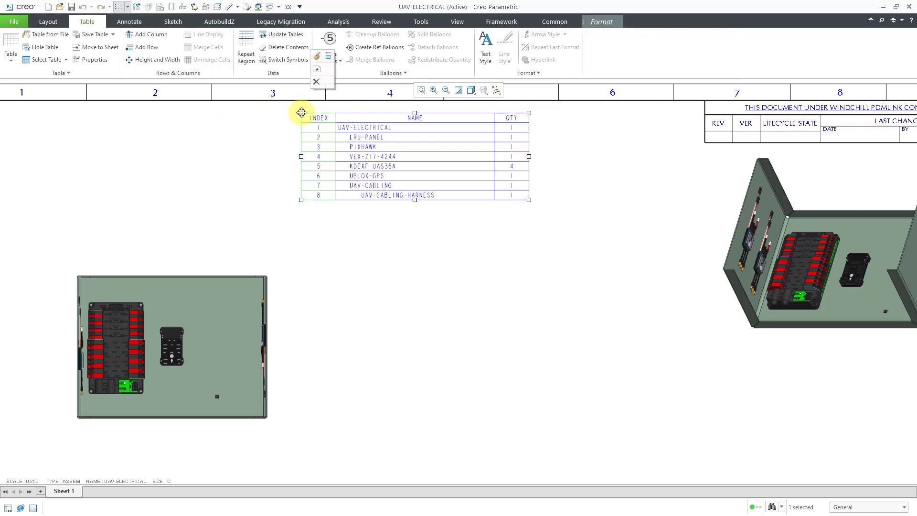
drag(301, 113, 343, 271)
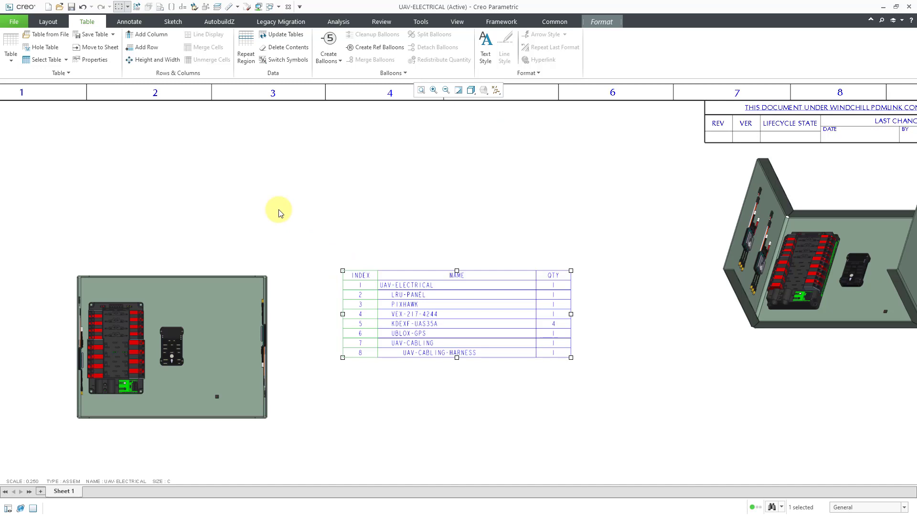
click(281, 212)
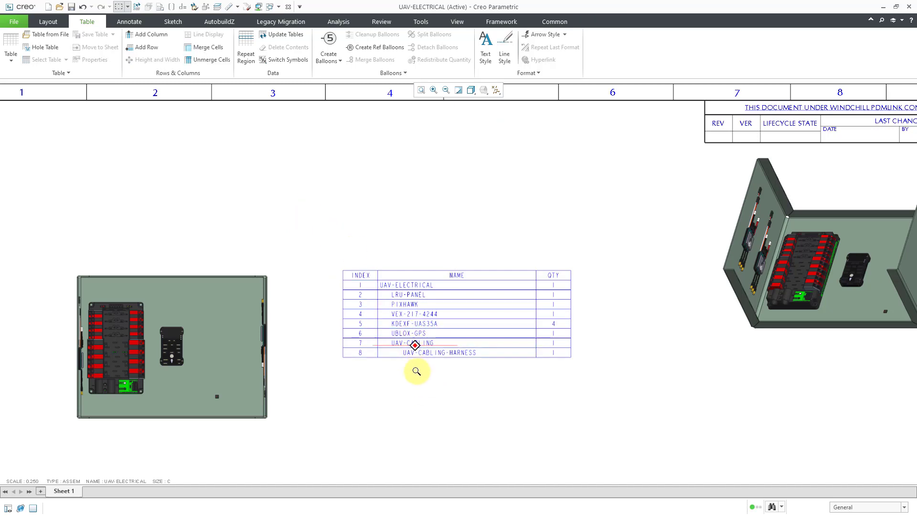
scroll(415, 347, down, 2)
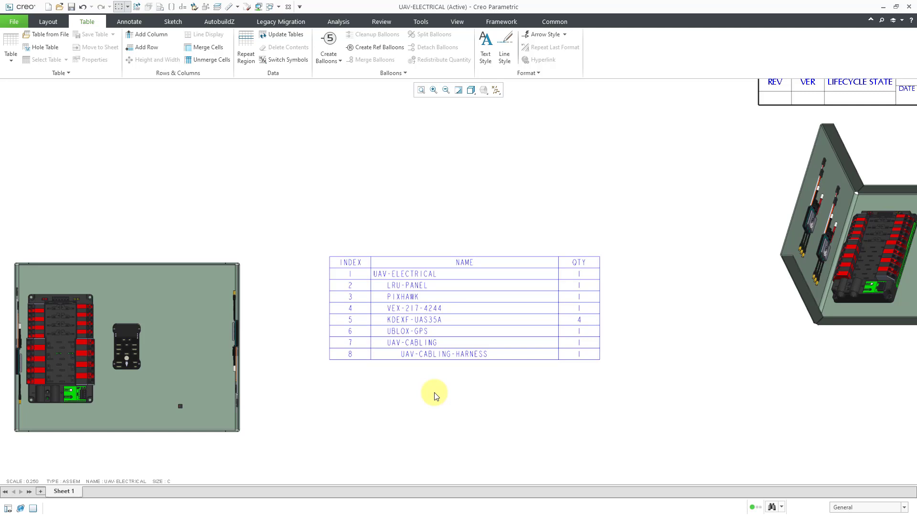
Return to the UAV-ELECTRICAL assembly, collapse Pattern 1 of KDEXF-UAS35A and expand PIXHAWK.ASM
click(278, 7)
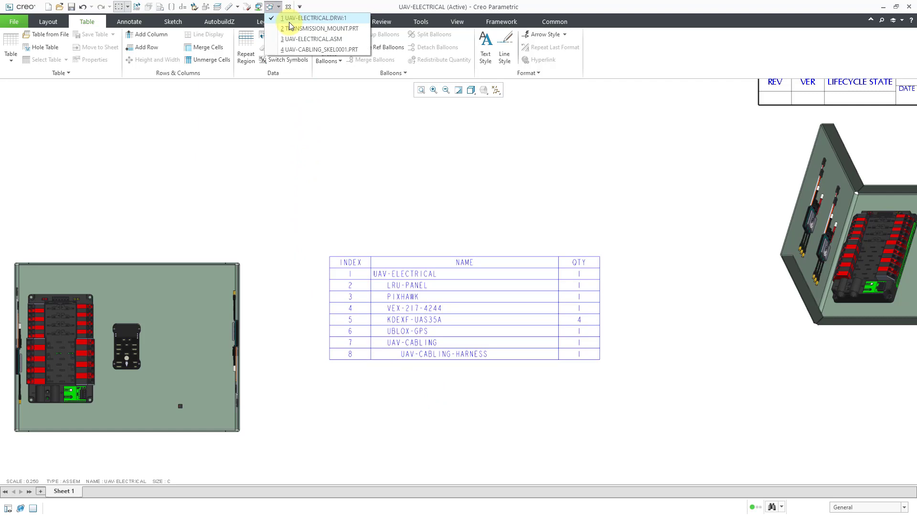
click(313, 39)
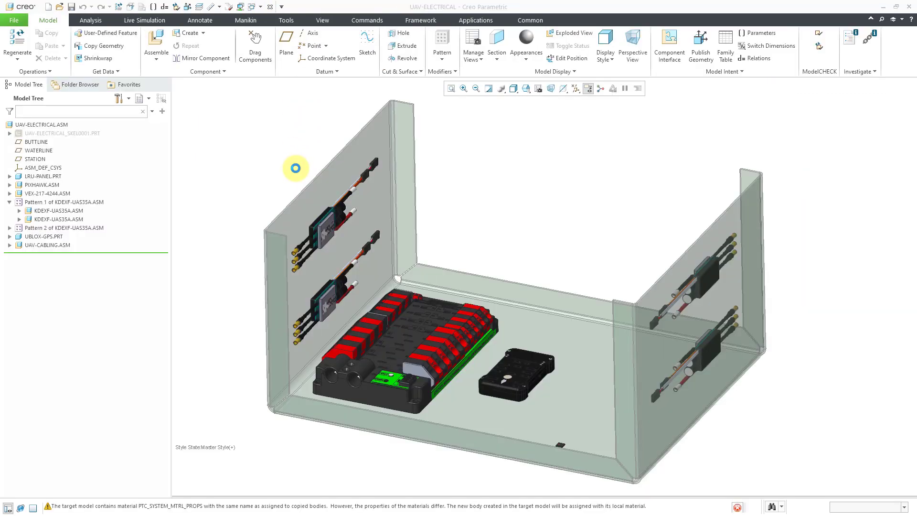
click(10, 202)
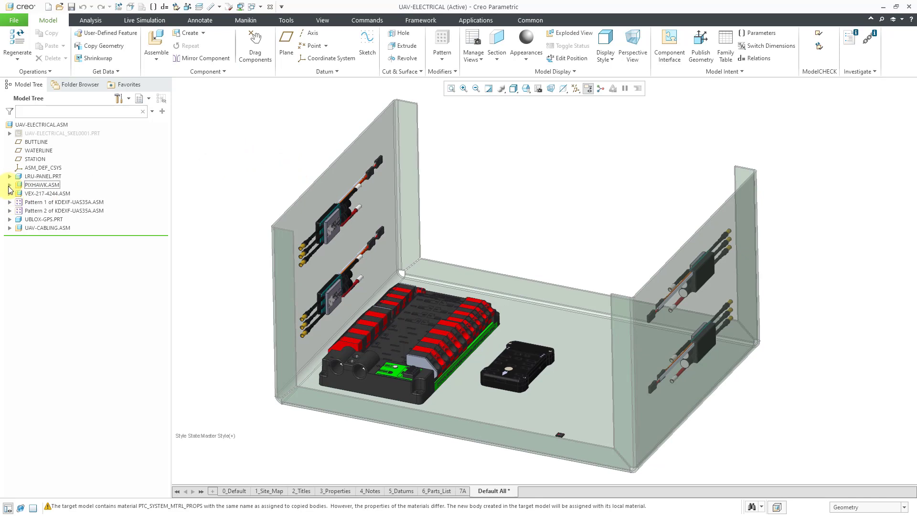
click(10, 186)
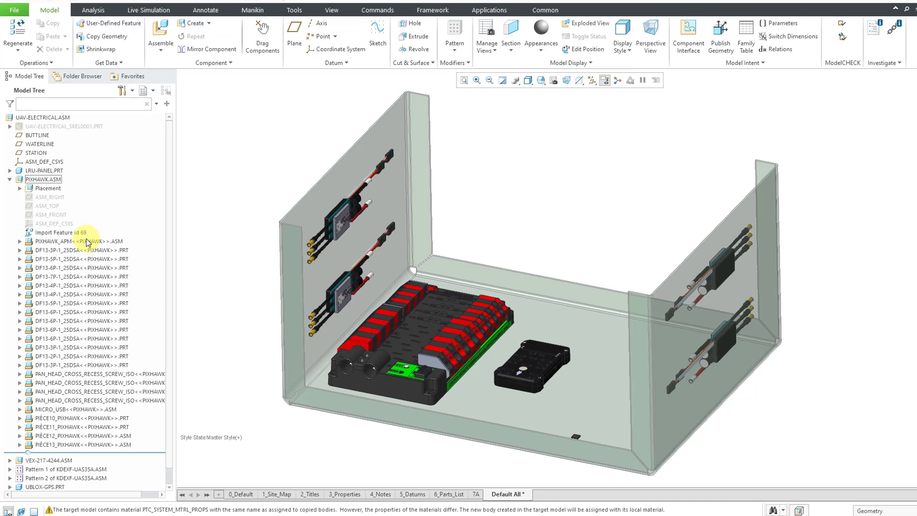
Choose Inseparable Assemblies > Extract on PIXHAWK_APM, bringing up the Extract dialog
click(83, 244)
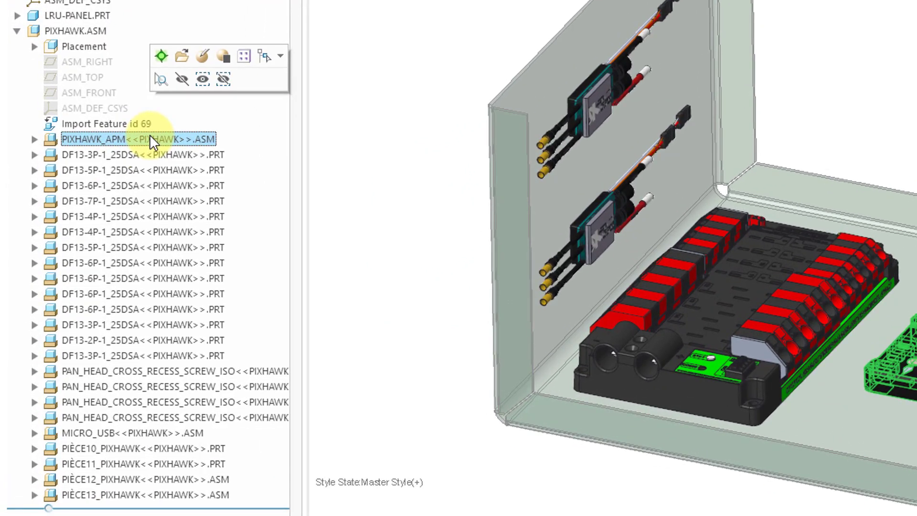
right_click(150, 136)
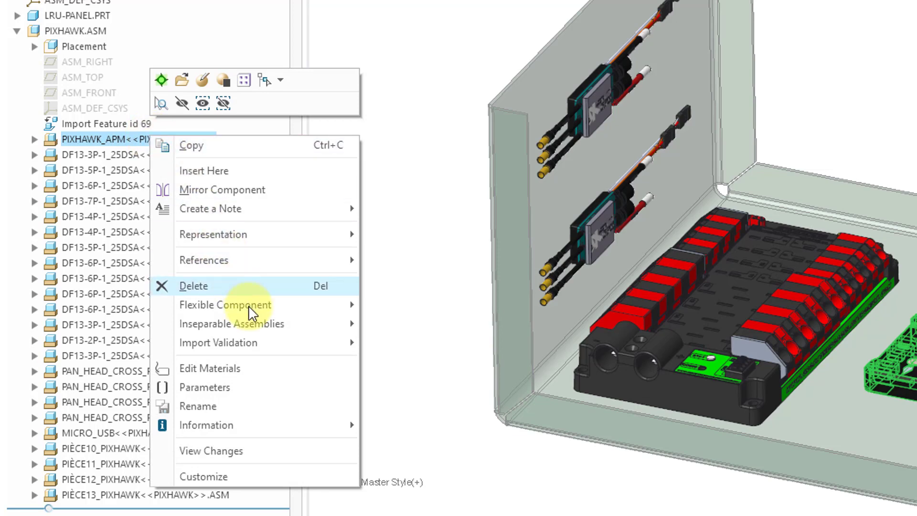
mouse_move(262, 323)
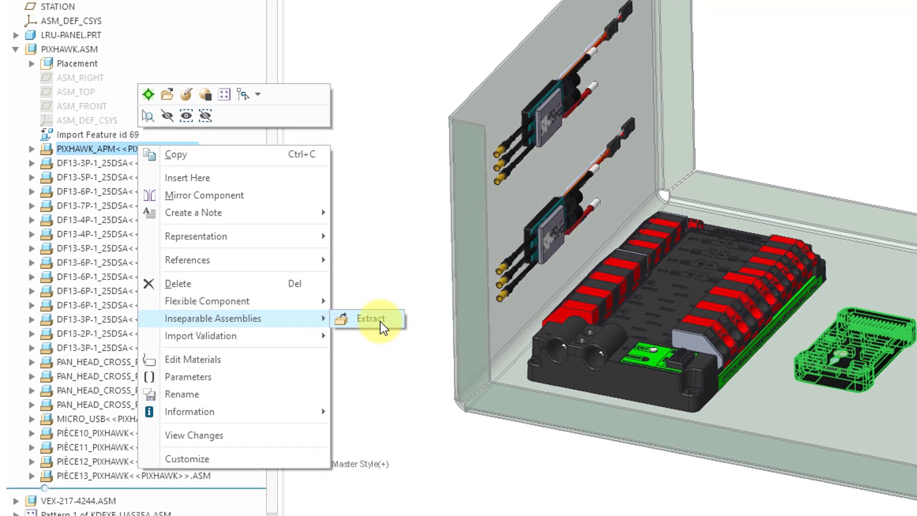
click(378, 321)
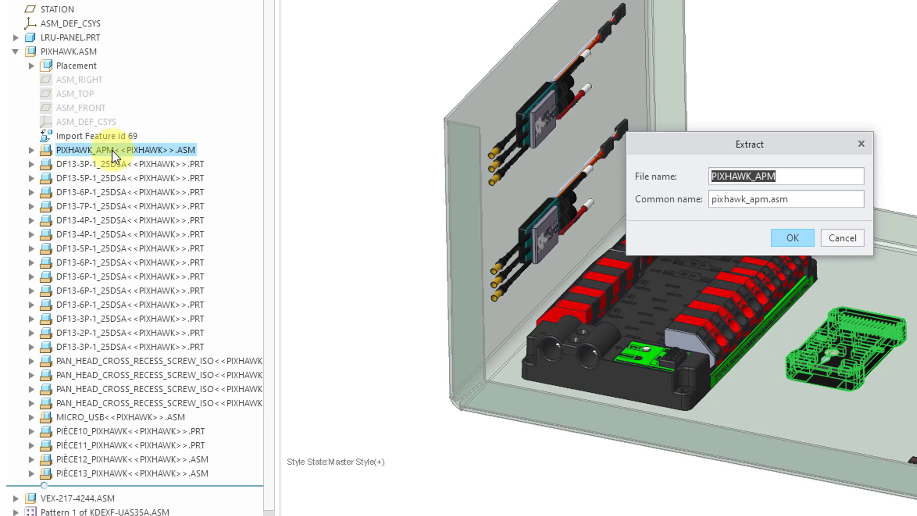
Append '-case' to the file name and confirm, creating PIXHAWK_APM-CASE.ASM
click(808, 176)
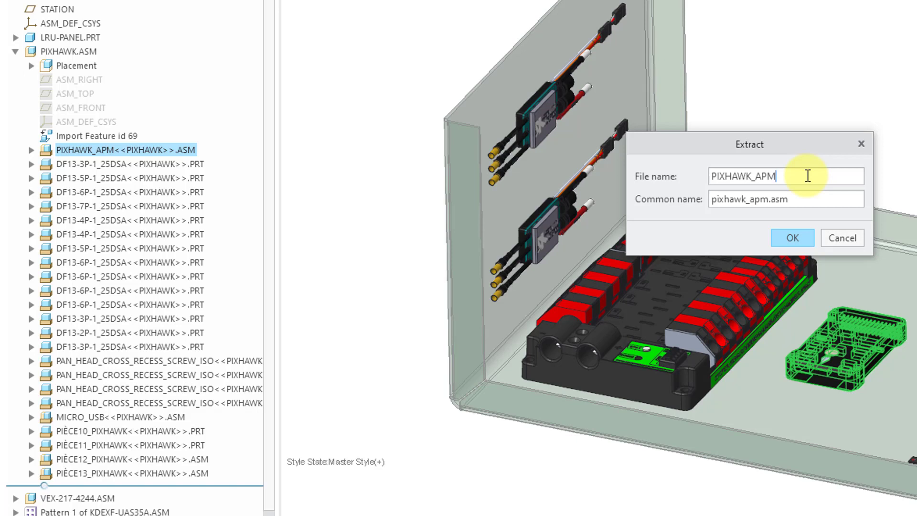
text(-case)
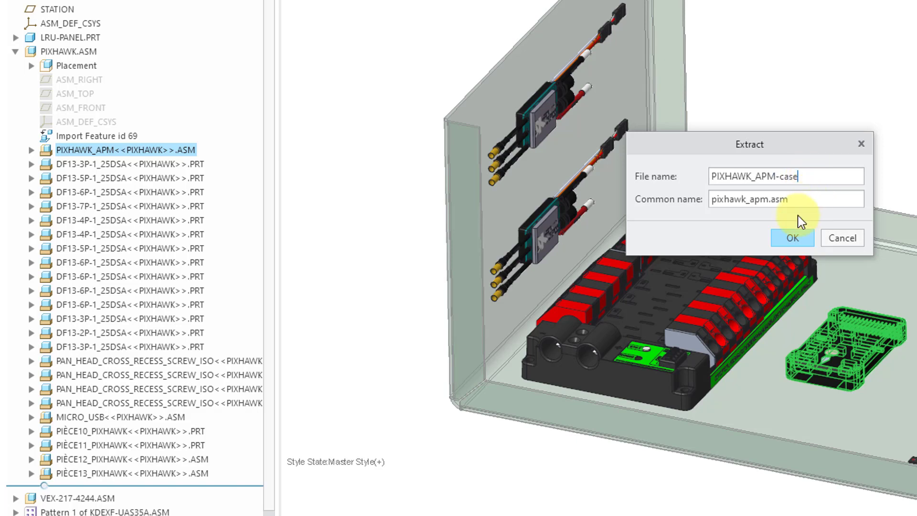
click(793, 237)
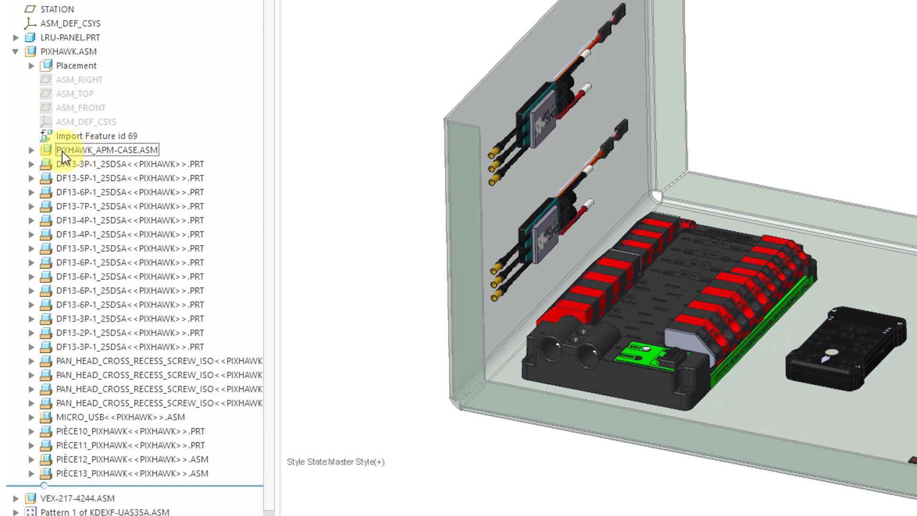
Expand PIXHAWK_APM-CASE.ASM and apply Inseparable Assemblies > Make Separable to it
click(31, 151)
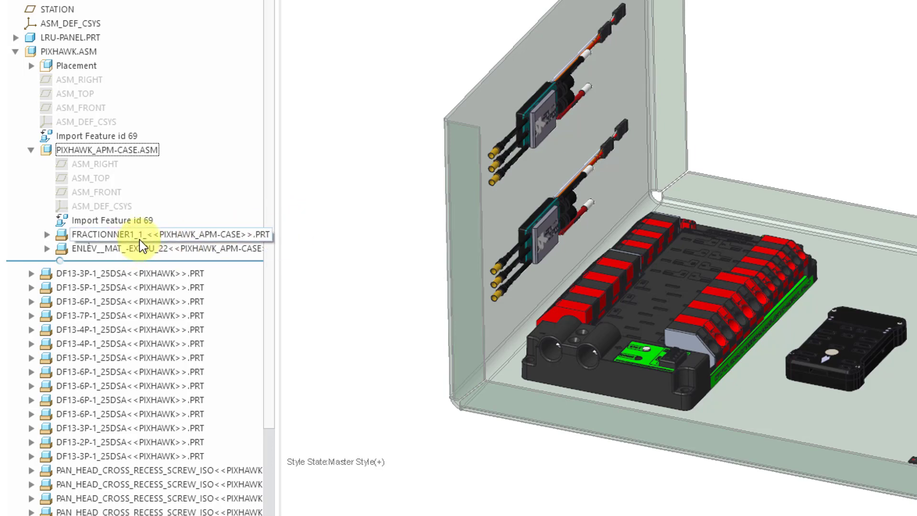
click(141, 152)
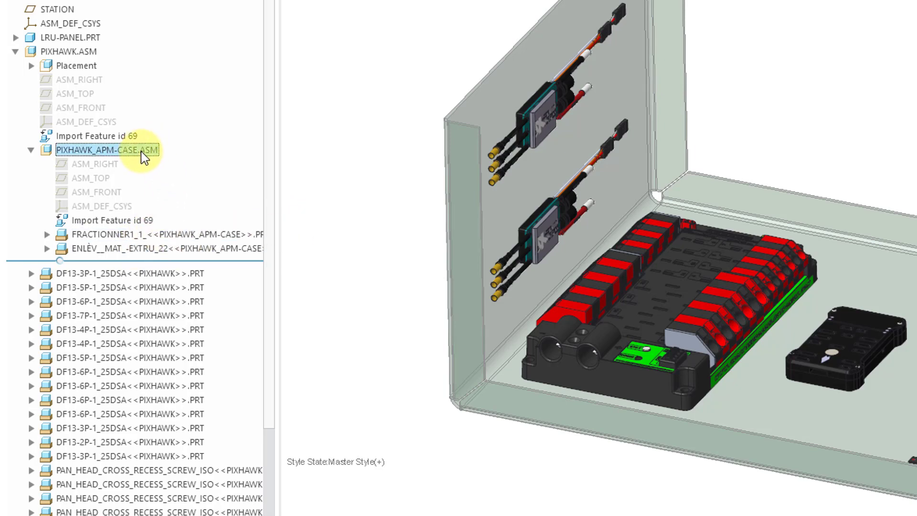
right_click(141, 152)
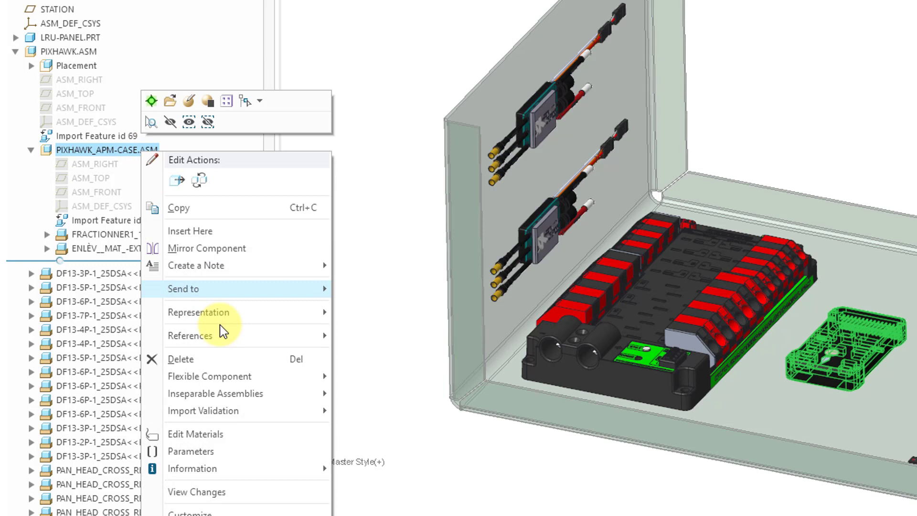
mouse_move(251, 396)
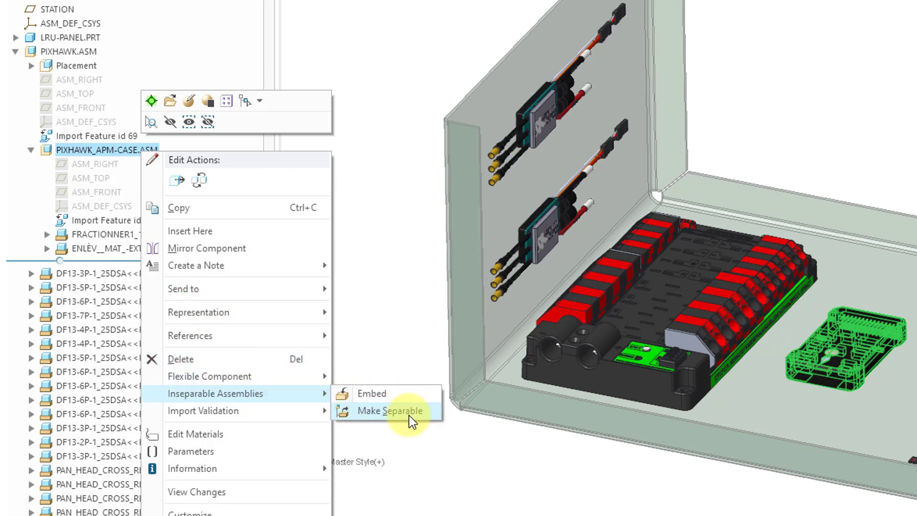
click(390, 411)
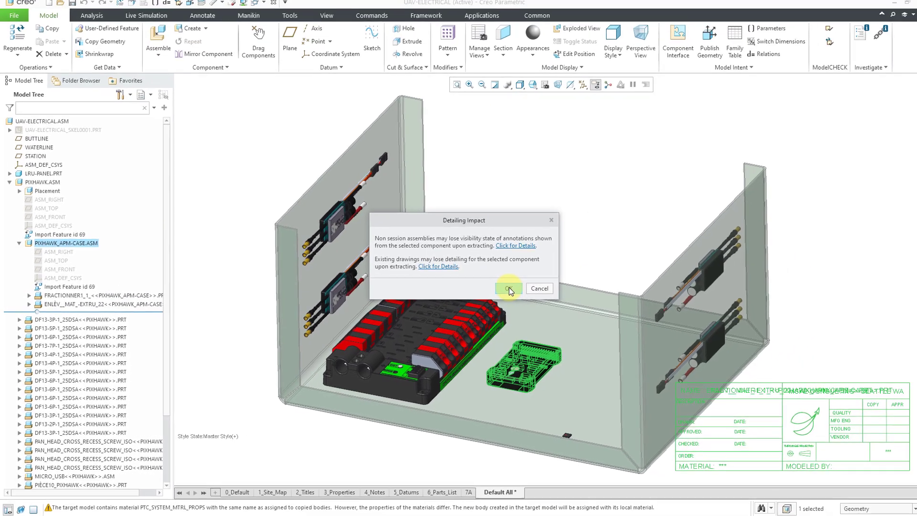
Accept the detailing impact warning and widen the name and new file name columns
click(821, 223)
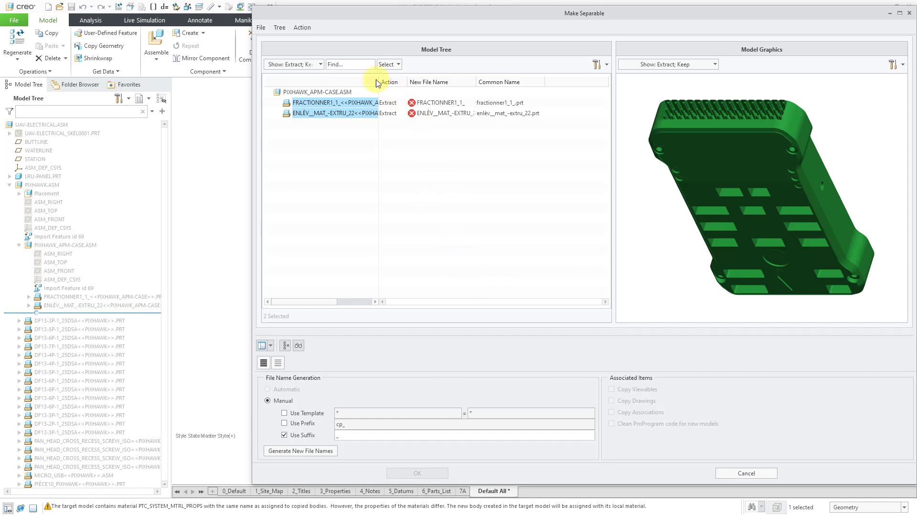
drag(380, 78, 420, 93)
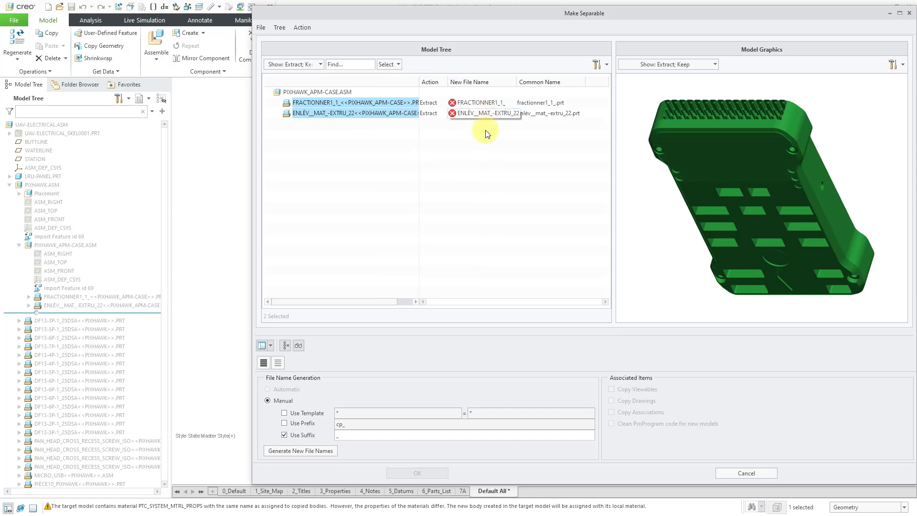
drag(516, 82, 547, 84)
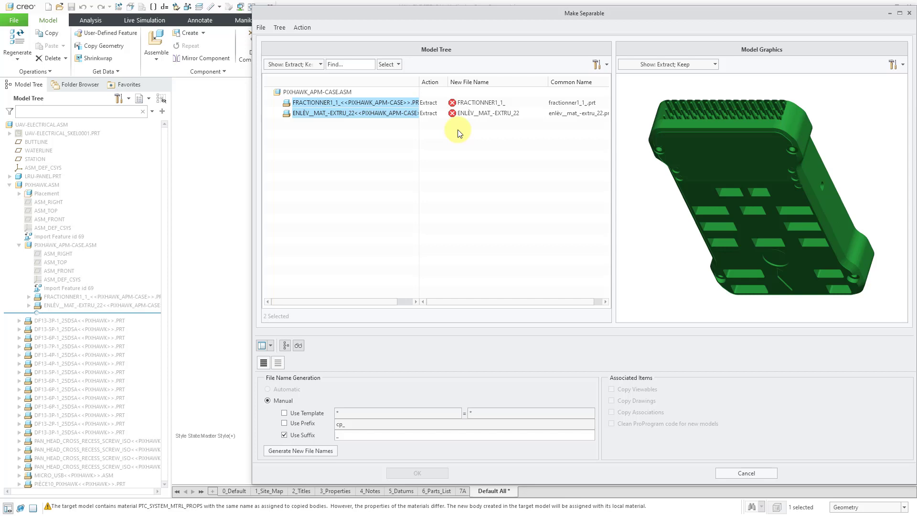
Name the extracted parts autopilot-case-top and autopilot-case-bottom, confirm, then select PIXHAWK.ASM
click(488, 103)
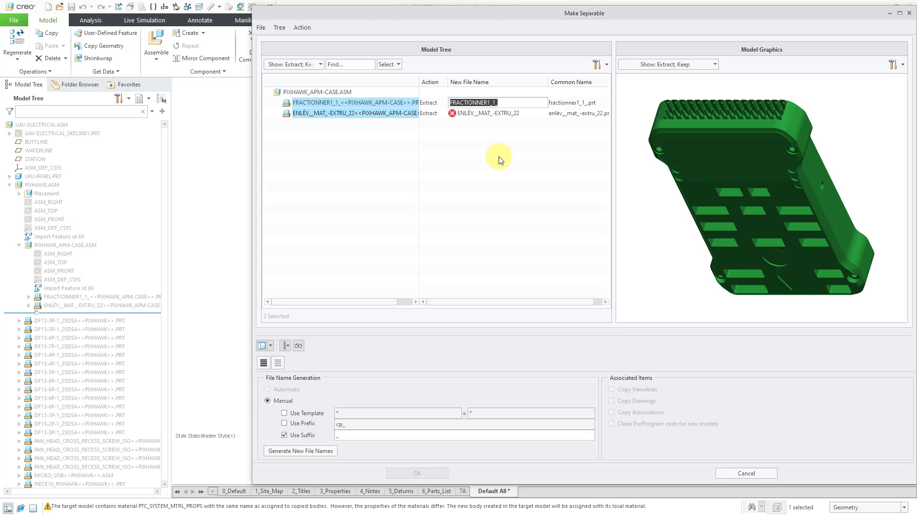
text(autopilot-case-top)
key(Return)
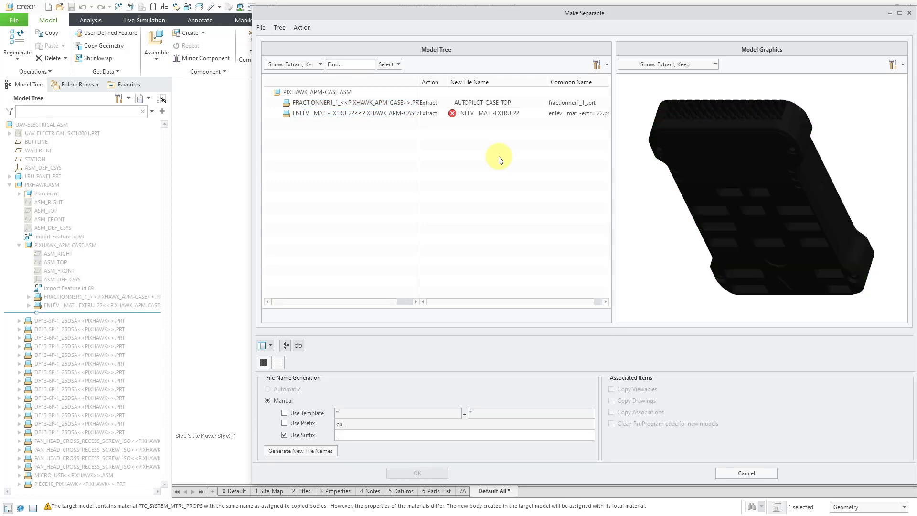
click(485, 113)
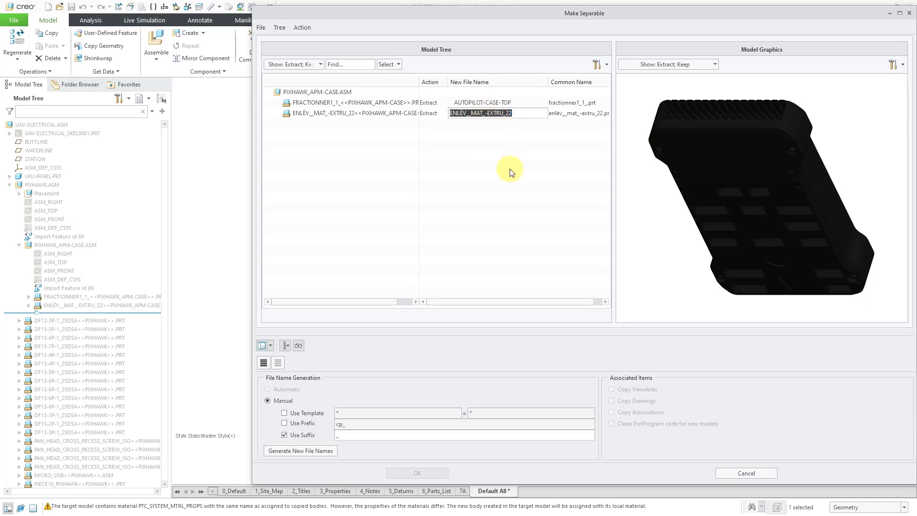
text(autopilot)
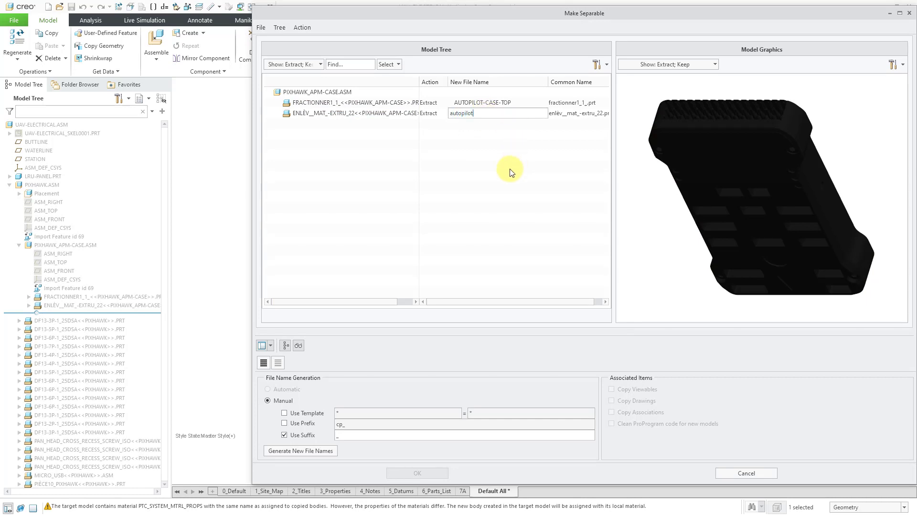
text(-case-bottom)
key(Return)
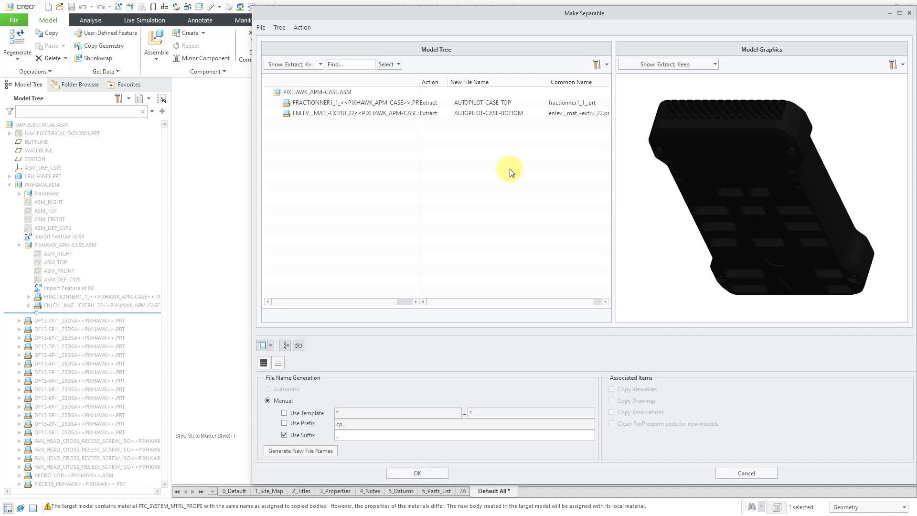
click(425, 473)
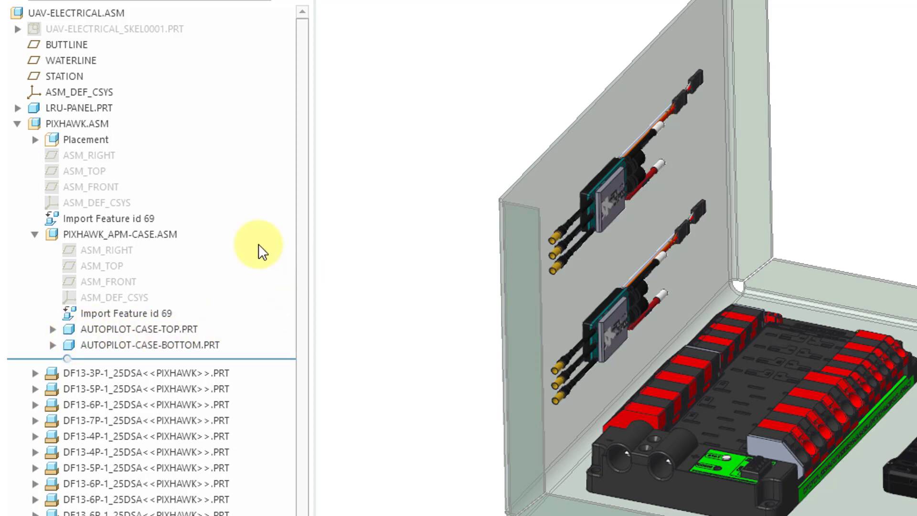
click(104, 126)
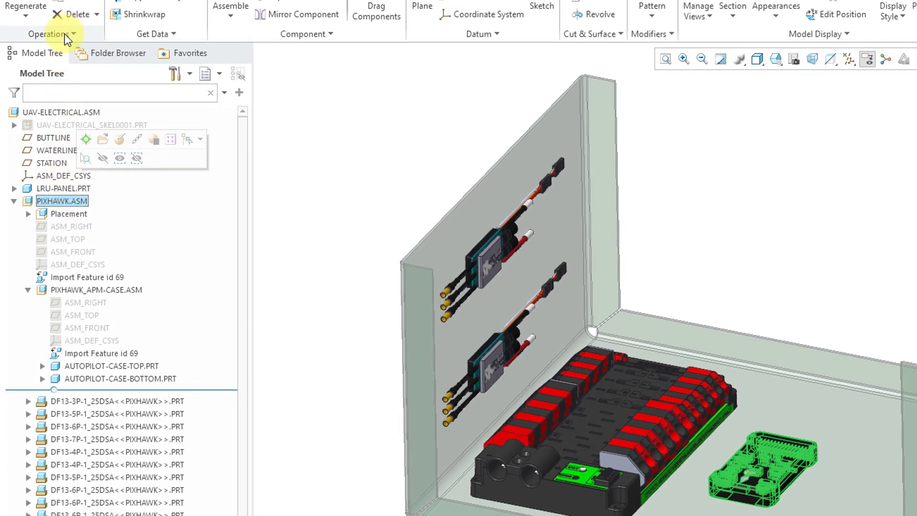
click(65, 32)
mouse_move(111, 314)
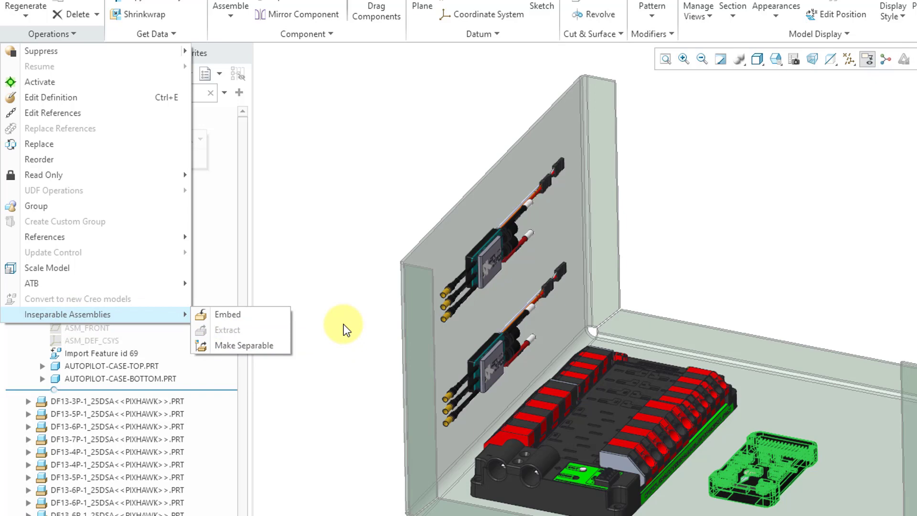
click(318, 295)
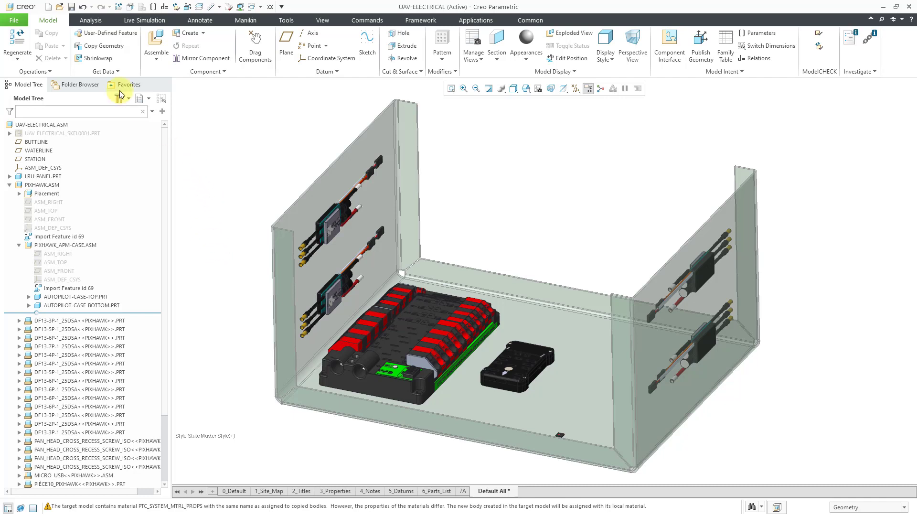
In File > Options > Data Exchange, pick SolidWorks as the Import and Open Profiles format
click(18, 22)
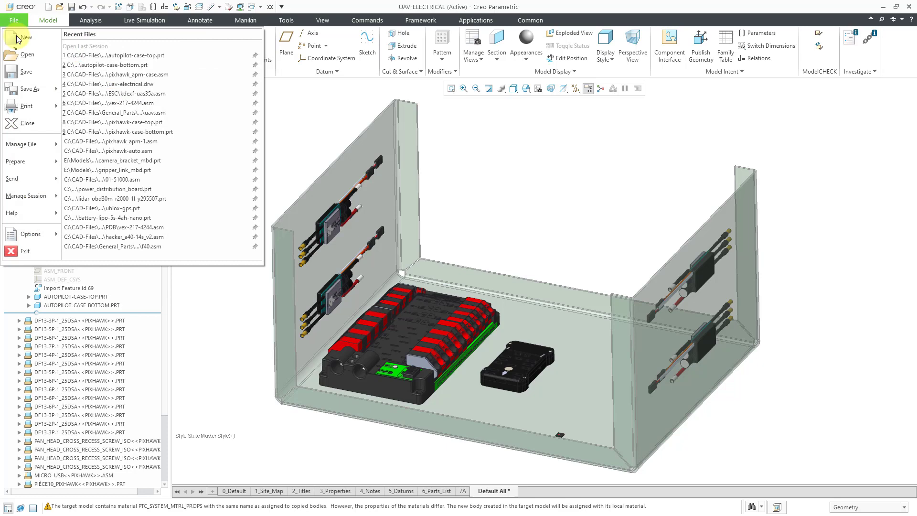
click(21, 235)
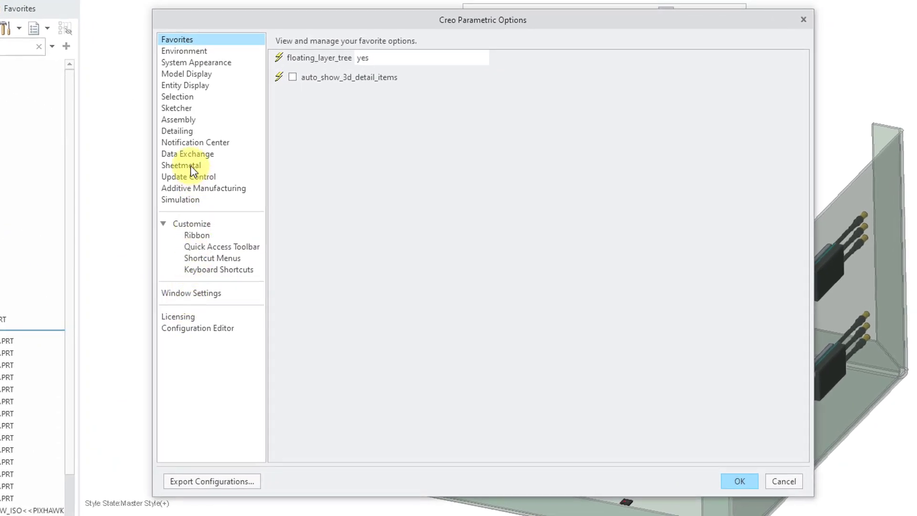
click(232, 179)
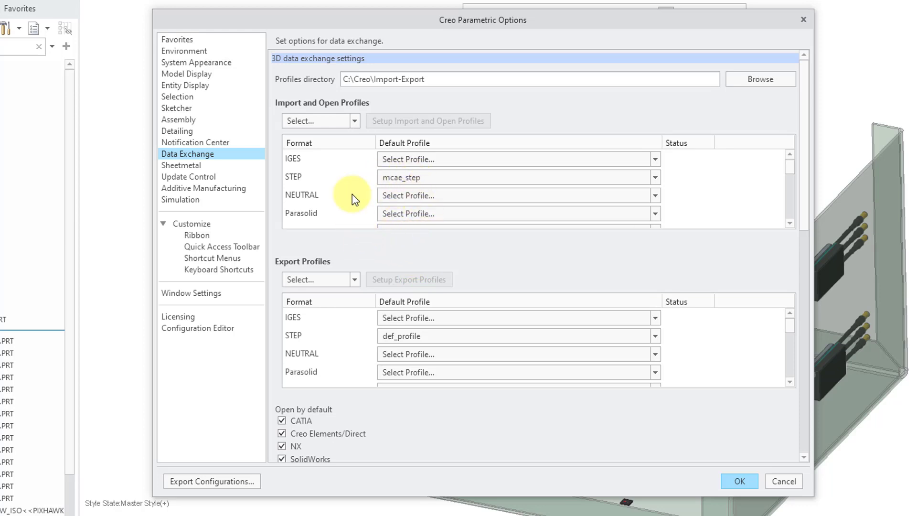
click(355, 122)
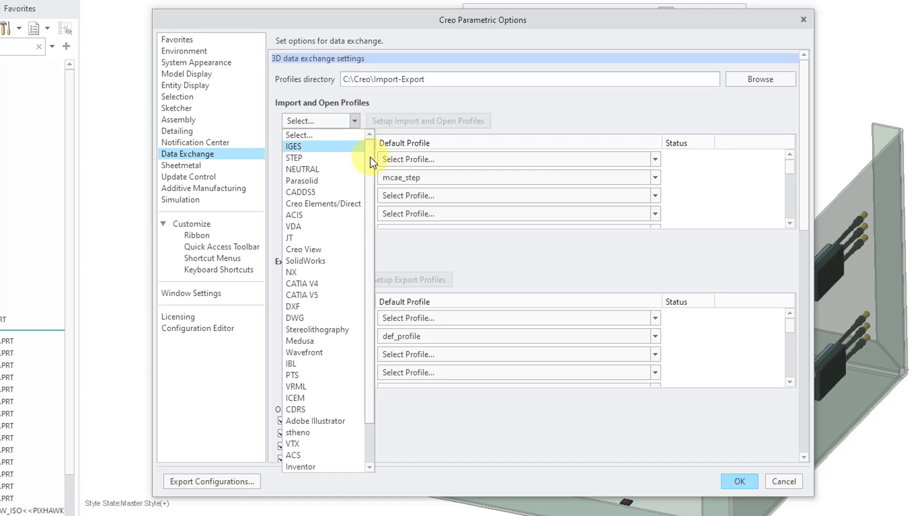
scroll(362, 201, down, 2)
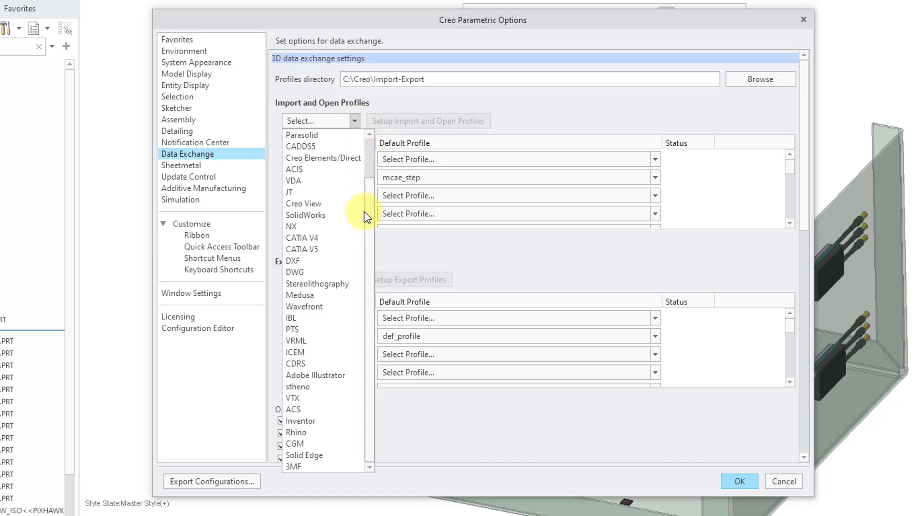
click(303, 215)
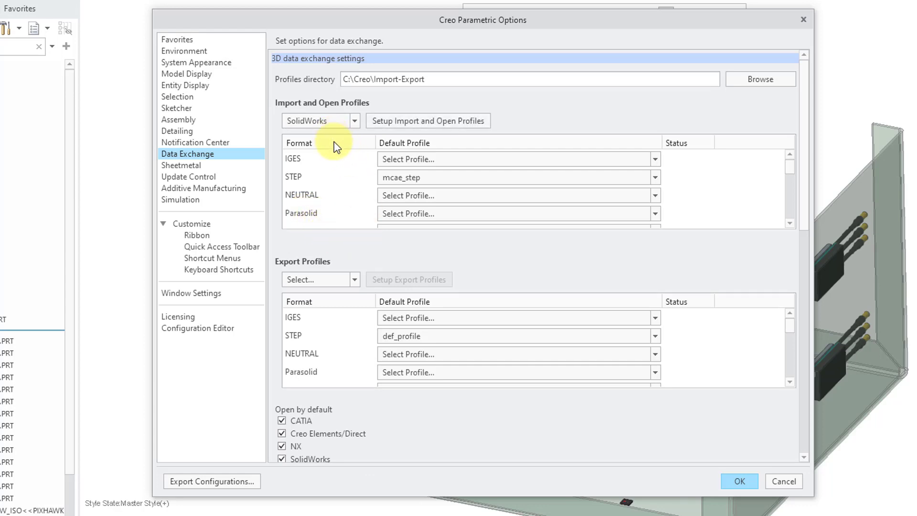
Accept the SolidWorks profile with Import inseparable assemblies enabled and close Options with OK
click(407, 121)
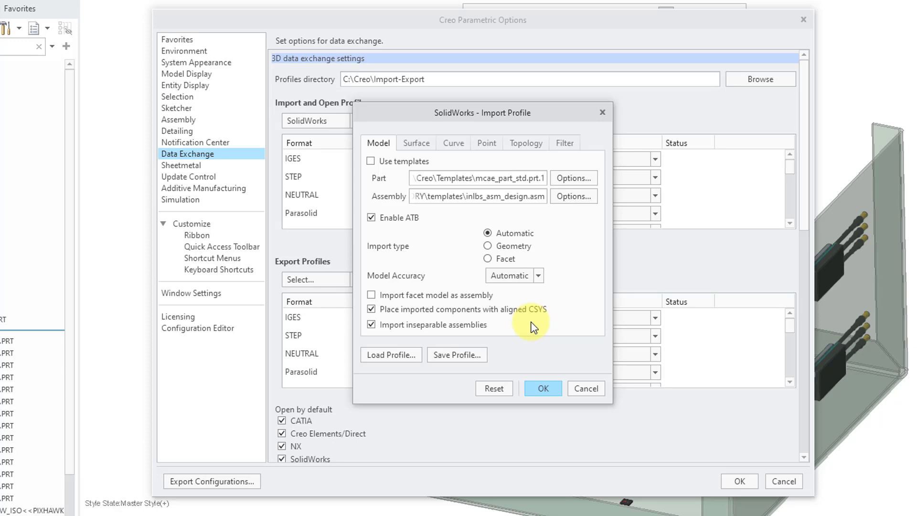
click(542, 388)
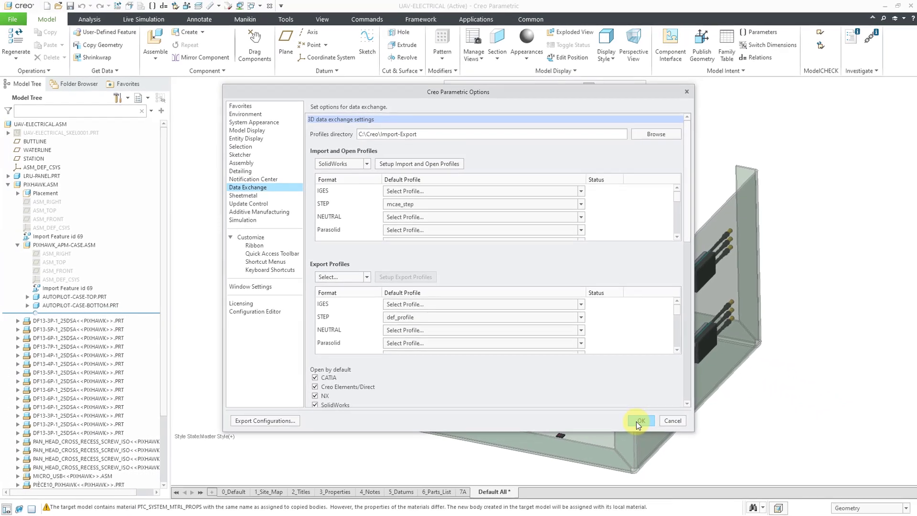
click(739, 481)
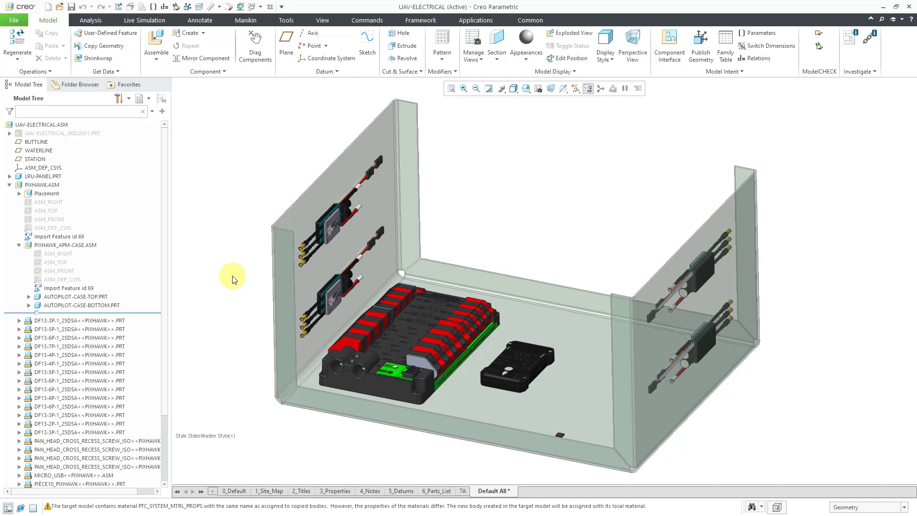
Switch to UAV-CABLING_SKEL0001.PRT and inspect the ECG-PANEL, SW-ELECTRICAL and MERGE-PIXHAWK-BASE features
click(251, 6)
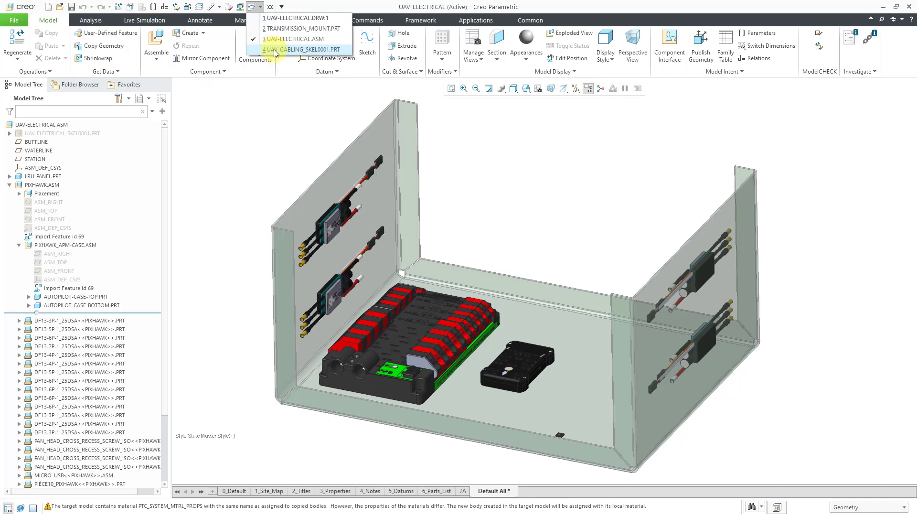
click(273, 49)
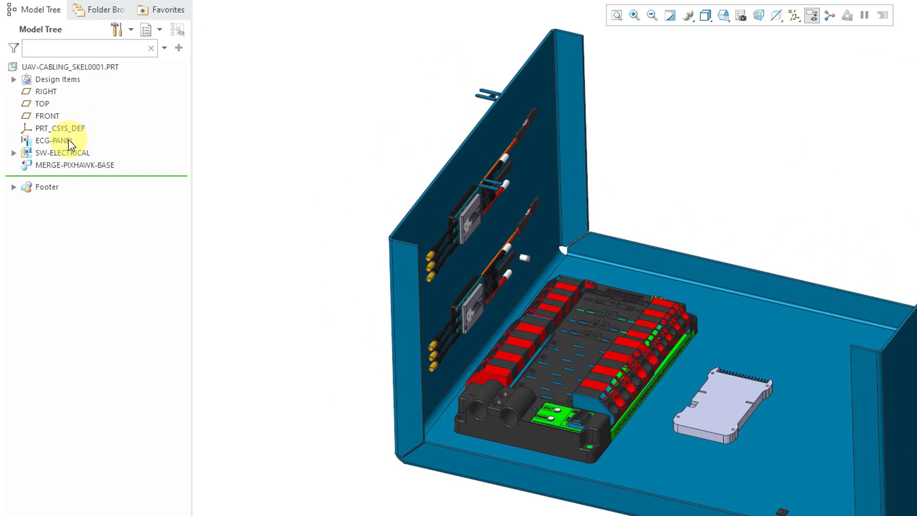
click(72, 141)
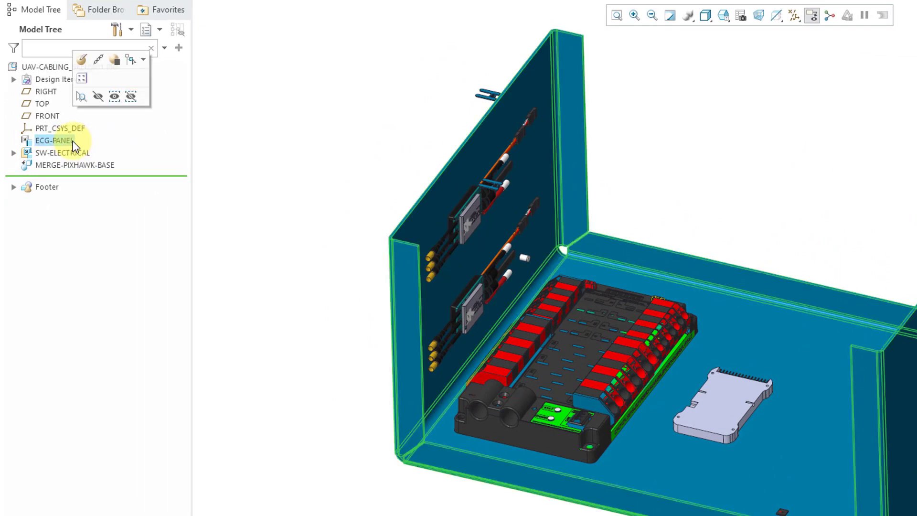
click(80, 153)
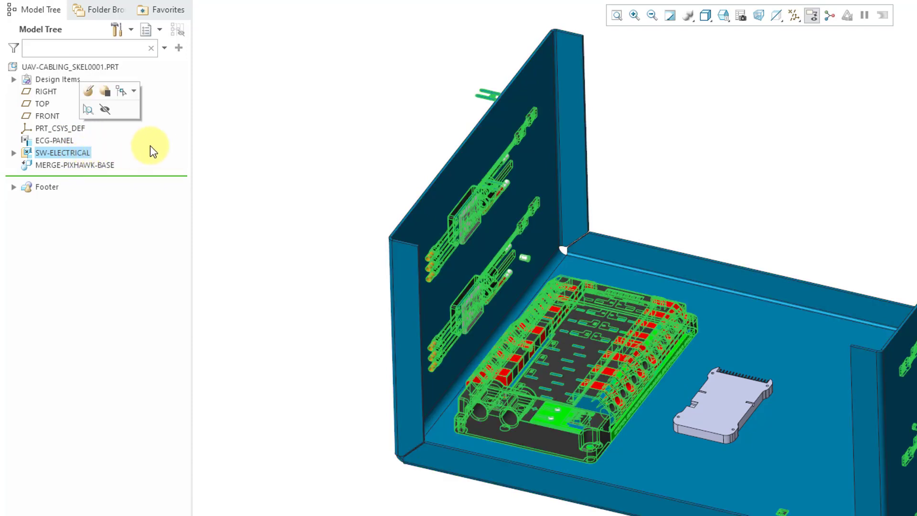
click(105, 164)
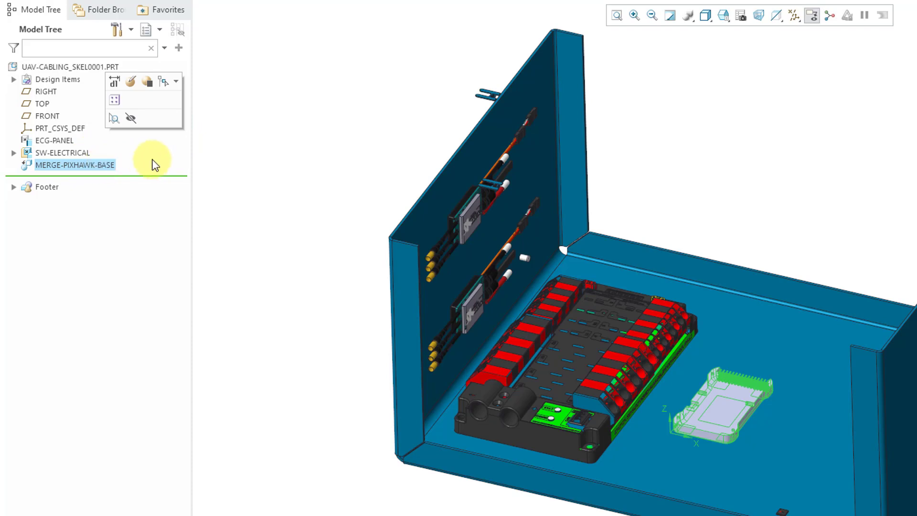
click(259, 151)
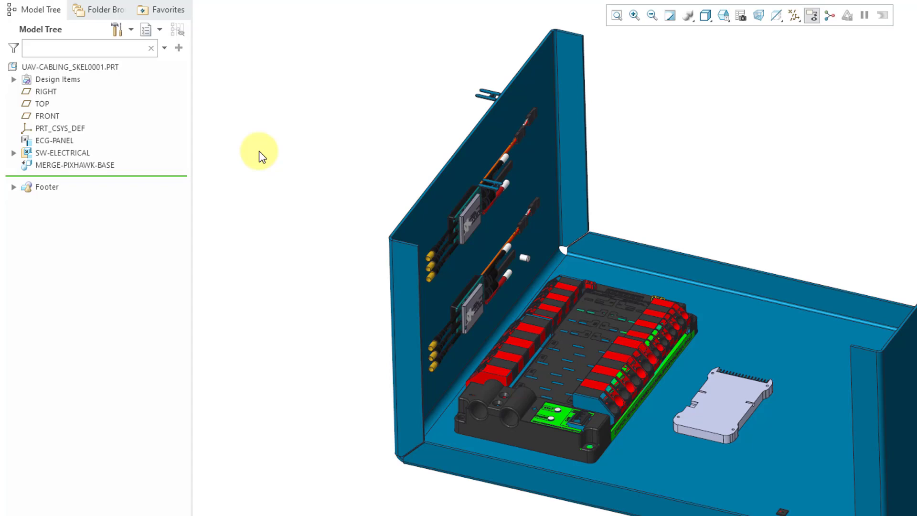
Open the reference model of the MERGE-PIXHAWK-BASE feature
right_click(67, 140)
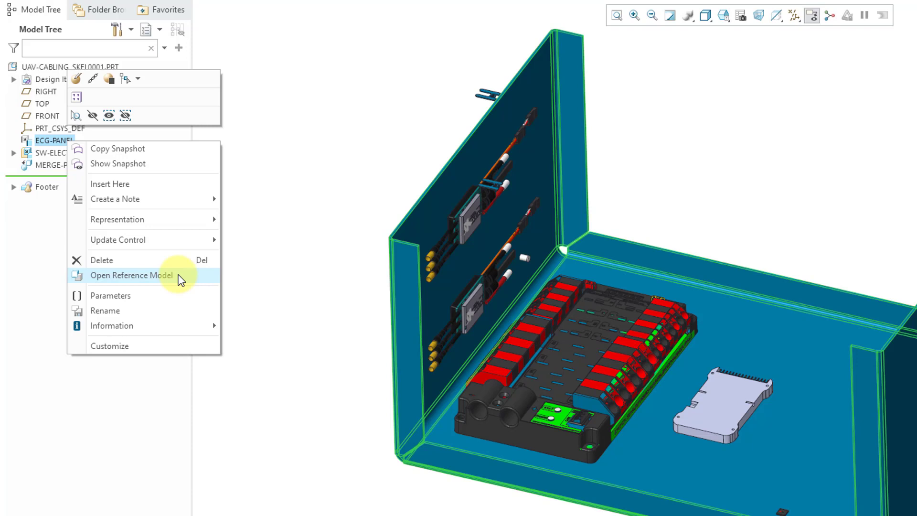
key(Escape)
right_click(74, 151)
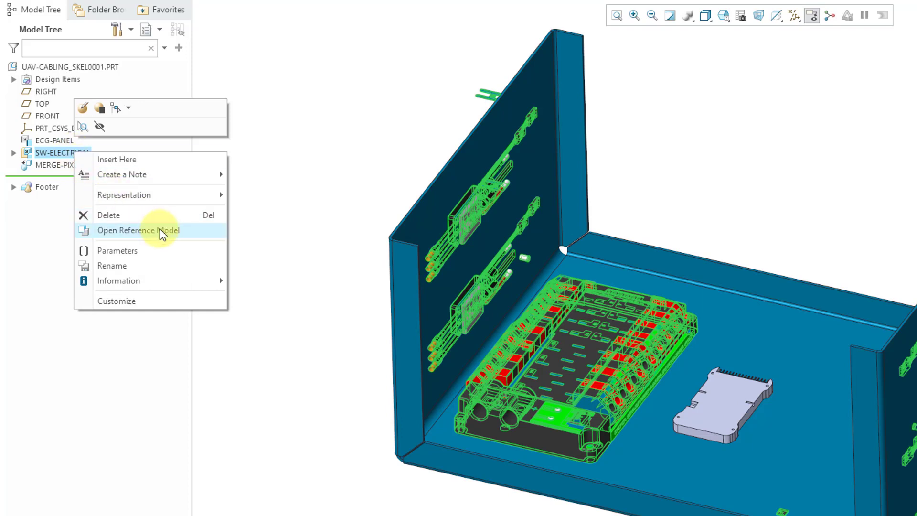
click(306, 165)
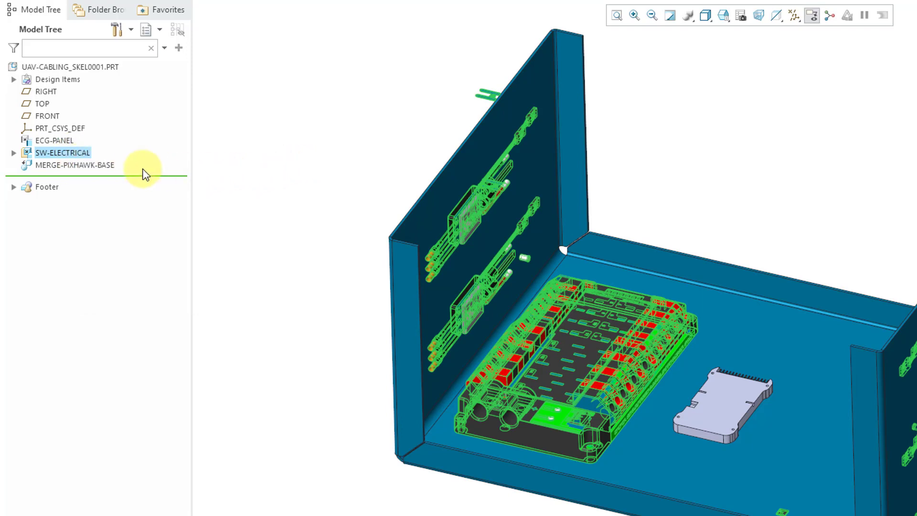
click(93, 167)
right_click(94, 171)
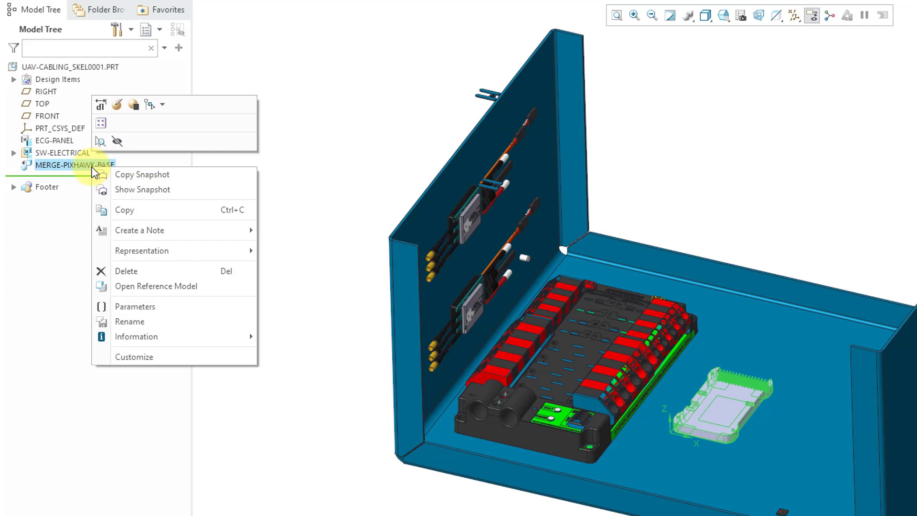
click(220, 286)
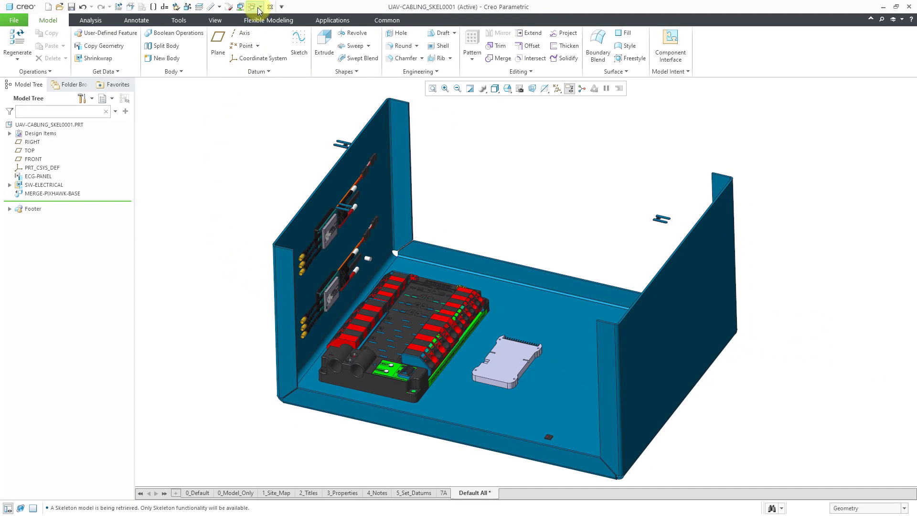
Close the UAV-ELECTRICAL drawing window and return to the UAV-CABLING_SKEL0001 skeleton part
click(259, 7)
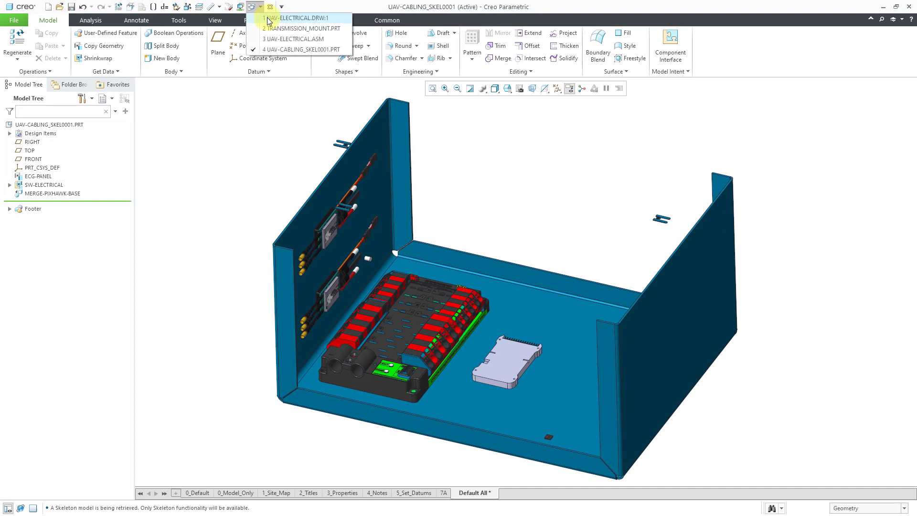
click(277, 18)
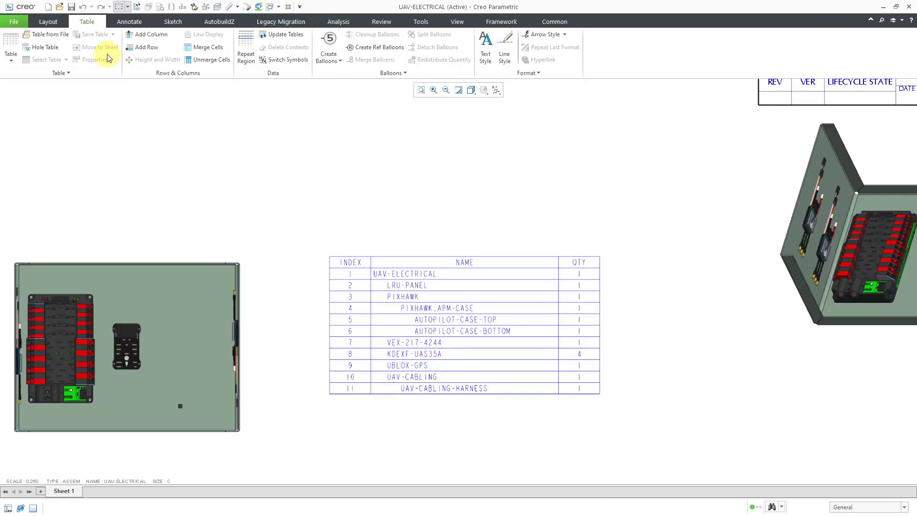
click(288, 6)
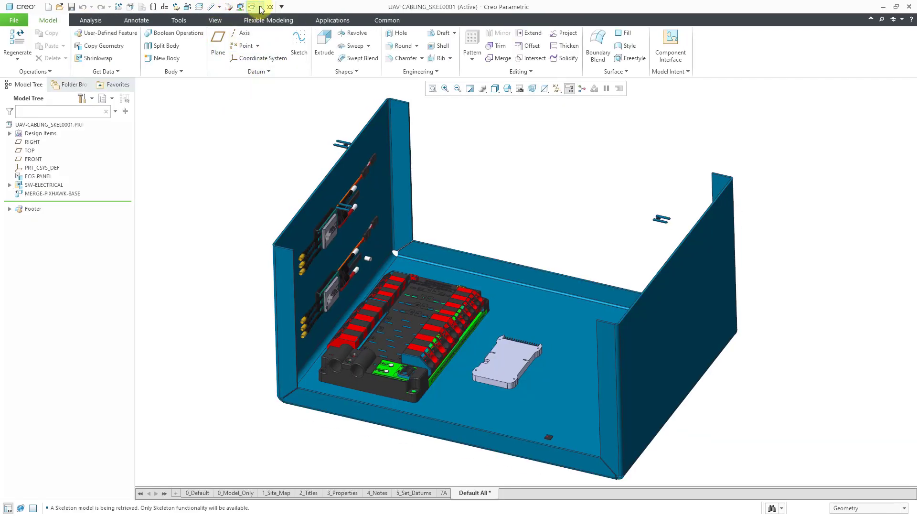
click(261, 7)
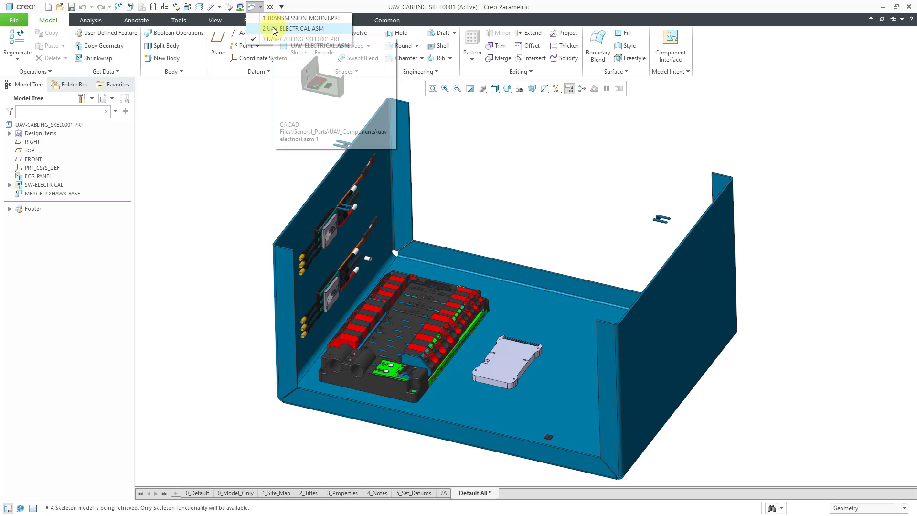
click(275, 29)
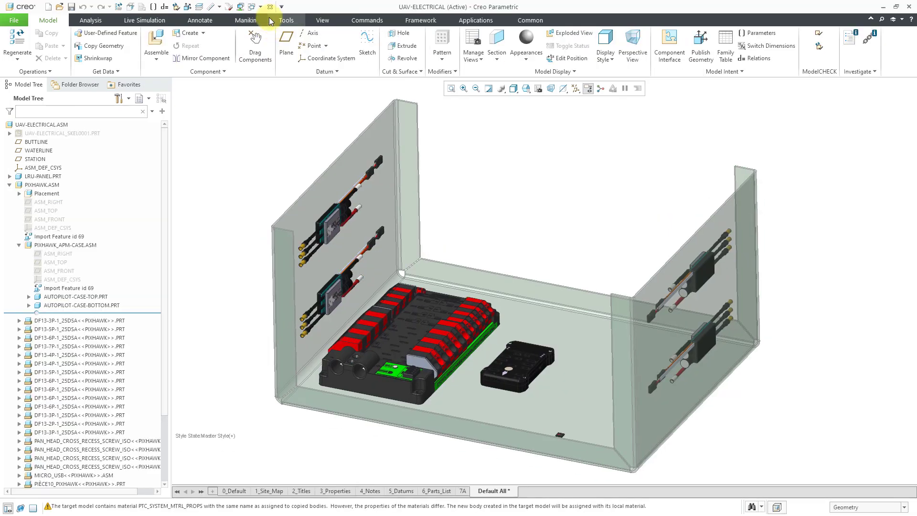
click(261, 7)
click(265, 40)
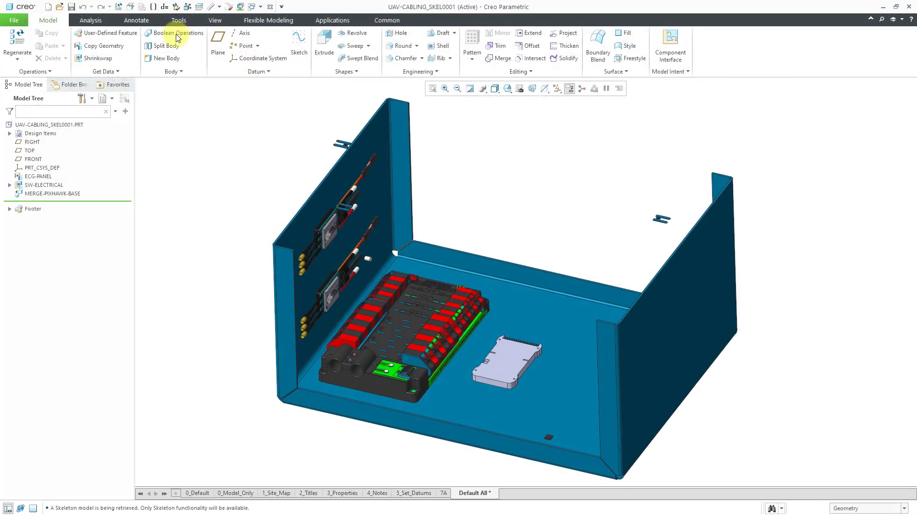
Erase all non-displayed objects from the session
click(200, 8)
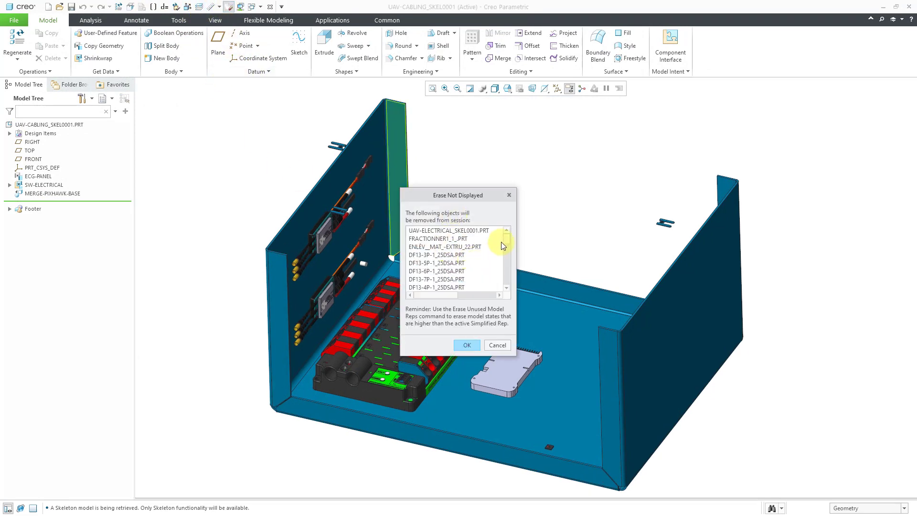
drag(506, 239, 506, 258)
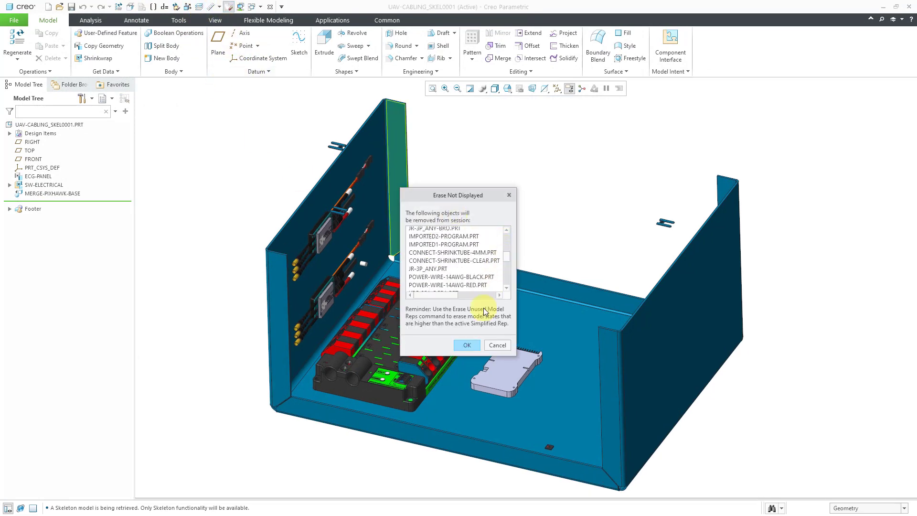
click(465, 342)
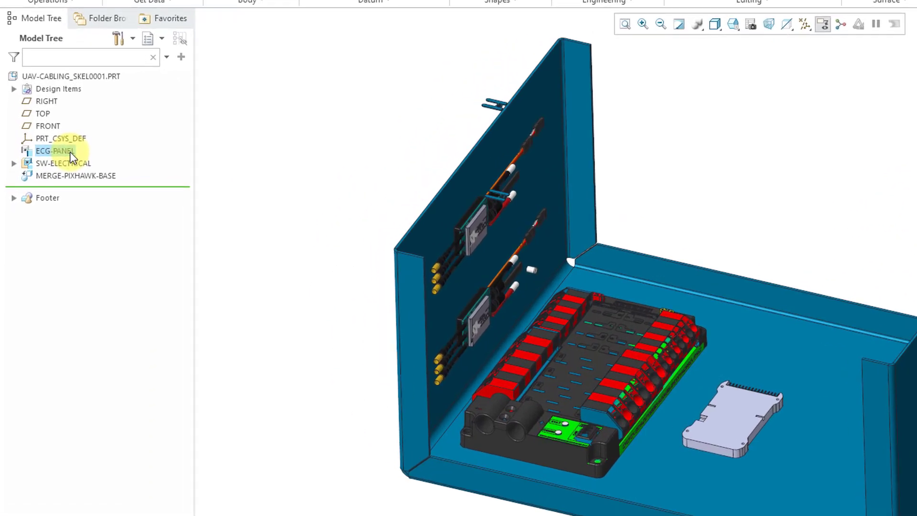
right_click(48, 178)
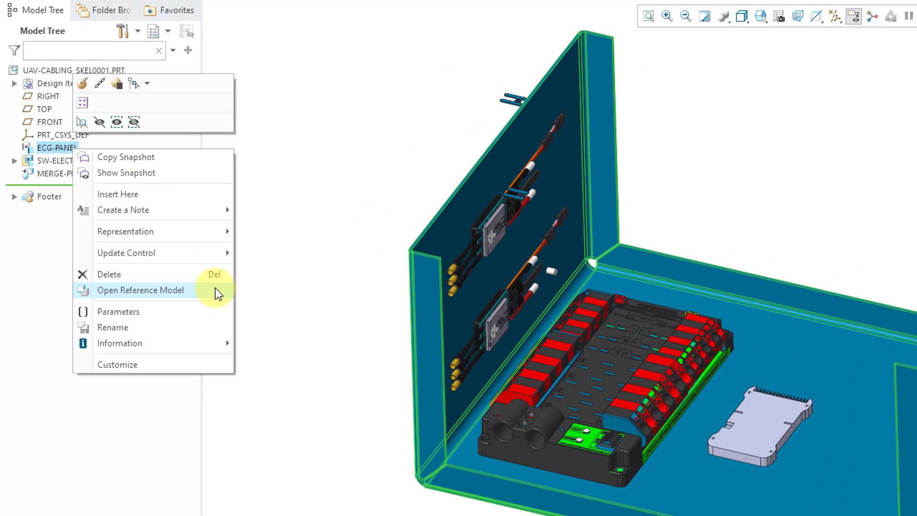
click(262, 191)
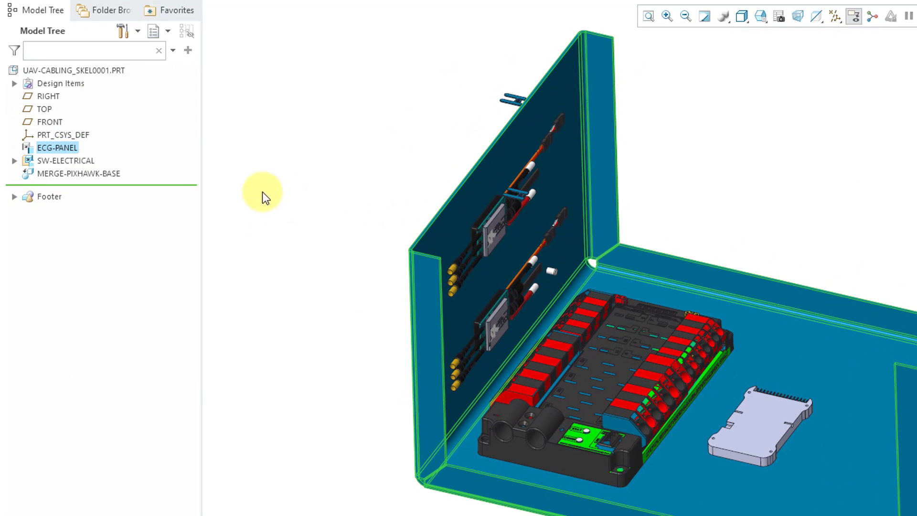
click(84, 160)
right_click(85, 161)
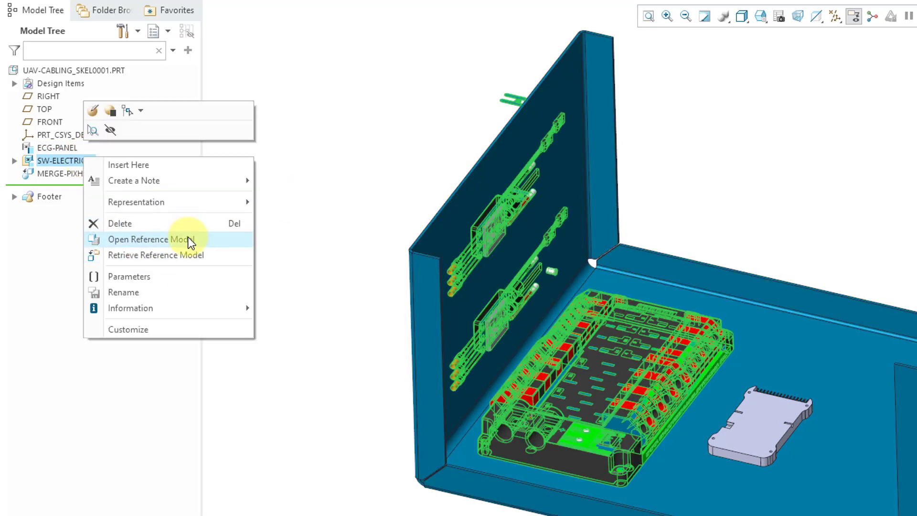
click(104, 173)
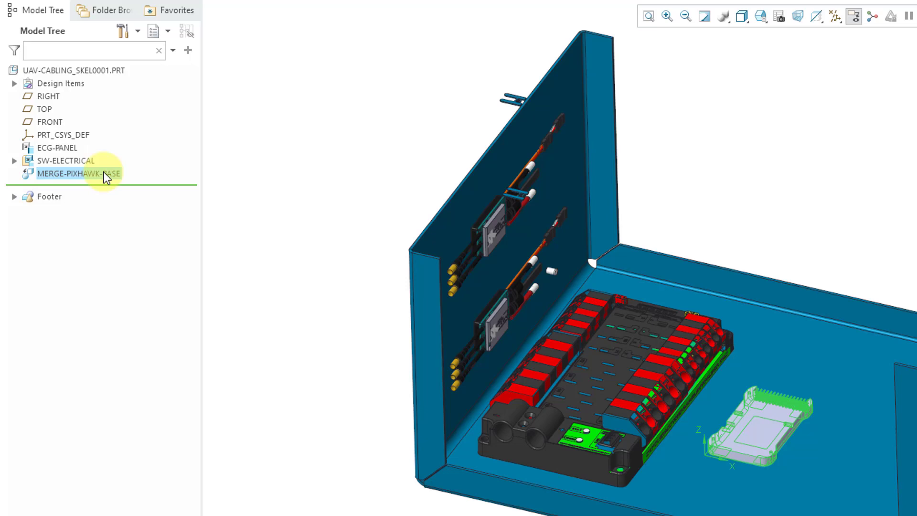
right_click(104, 173)
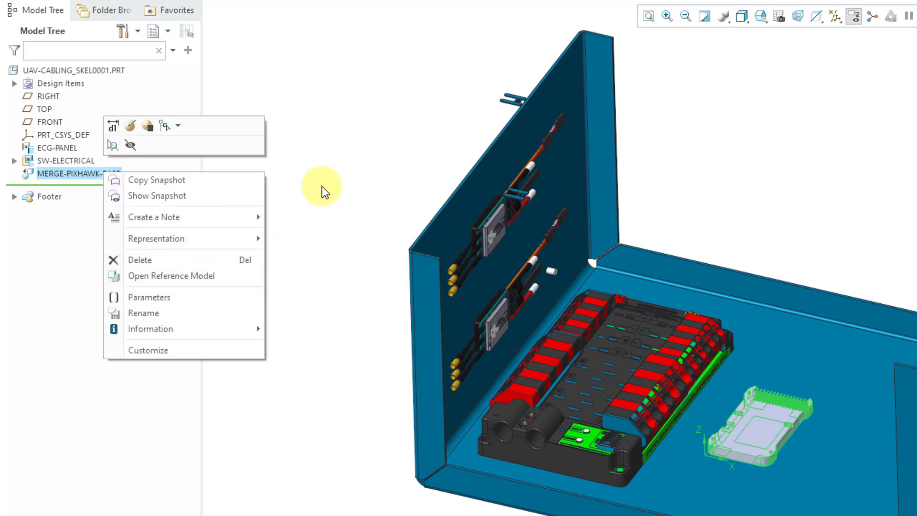
click(282, 176)
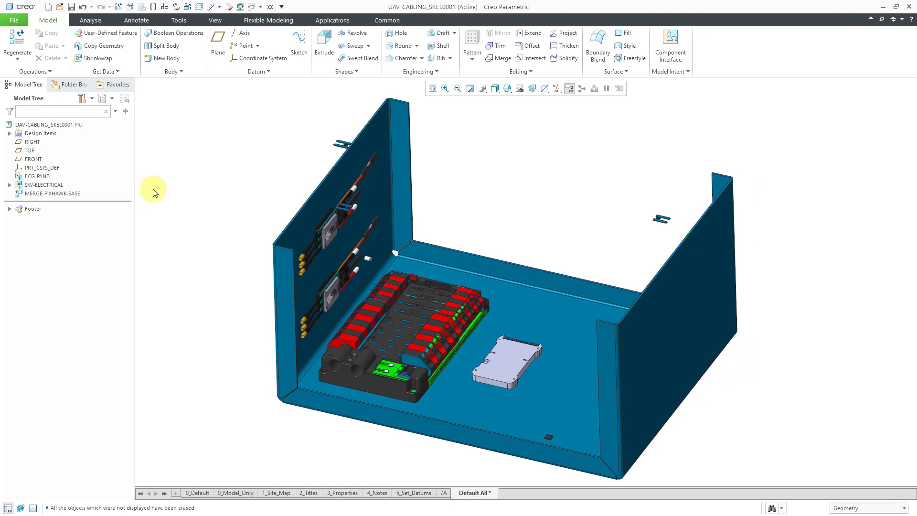
Switch to TRANSMISSION_MOUNT.PRT and open the 01-51000.ASM gearbox assembly
click(251, 7)
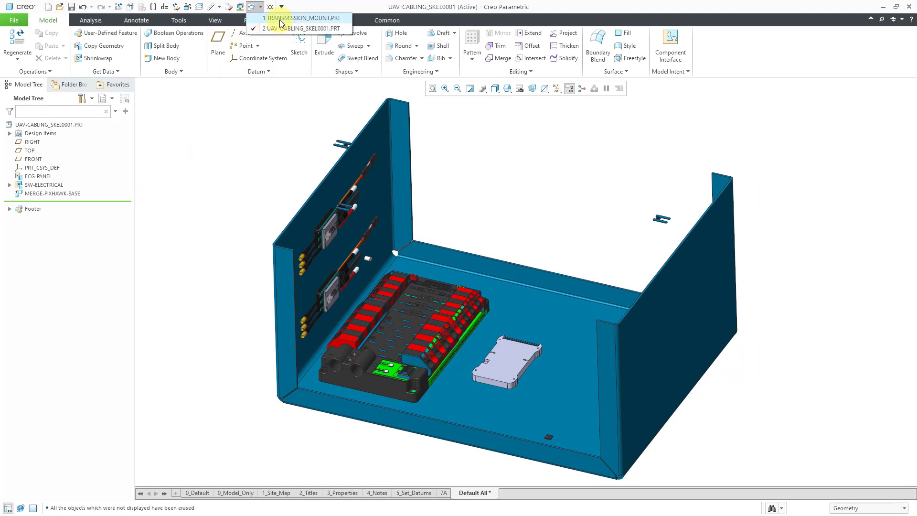
click(281, 18)
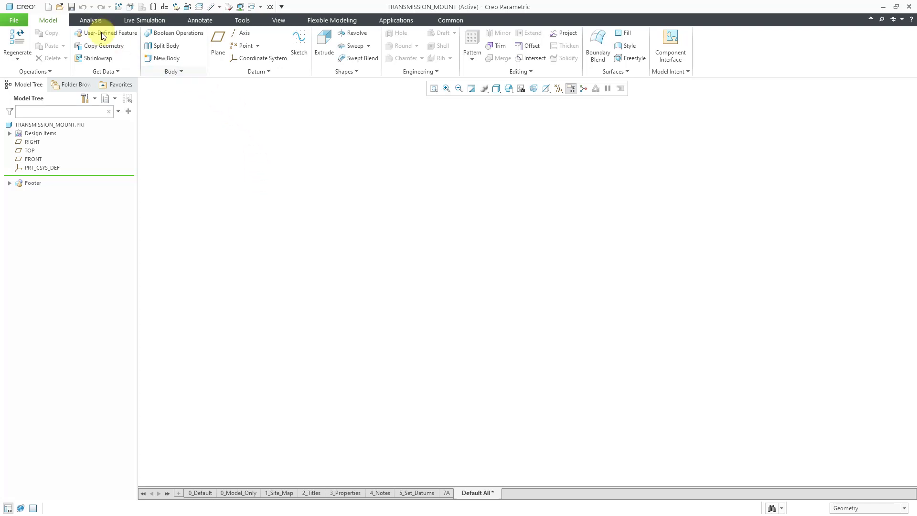
click(59, 7)
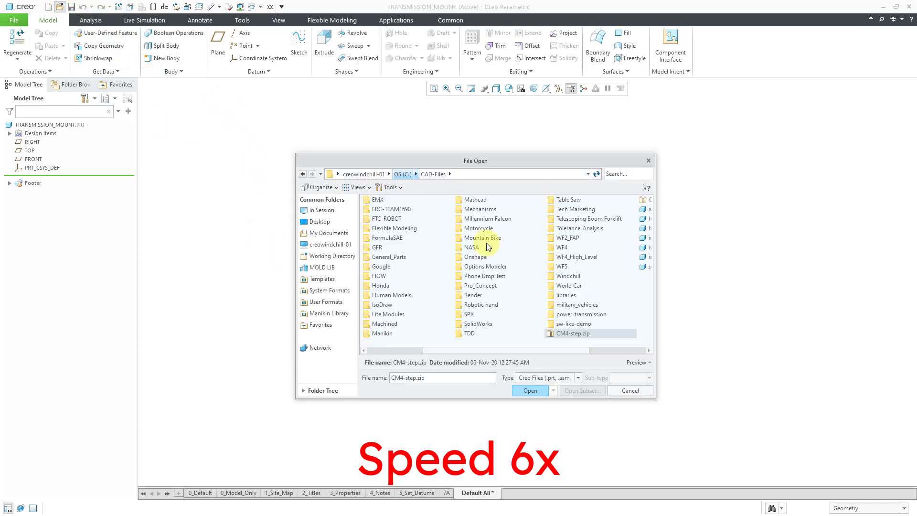
double_click(549, 211)
double_click(390, 155)
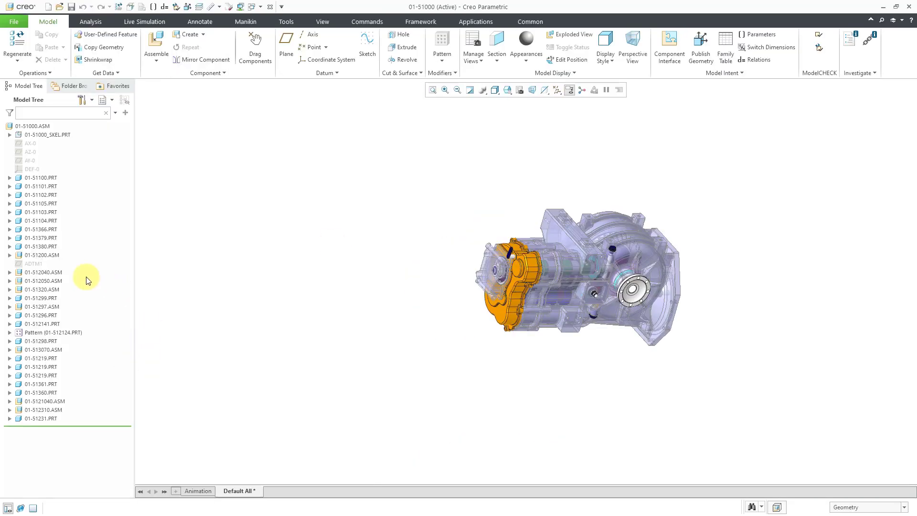
Expand subassemblies 01-51200, 01-51283 and 01-512040, then orbit and zoom the gearbox
click(10, 255)
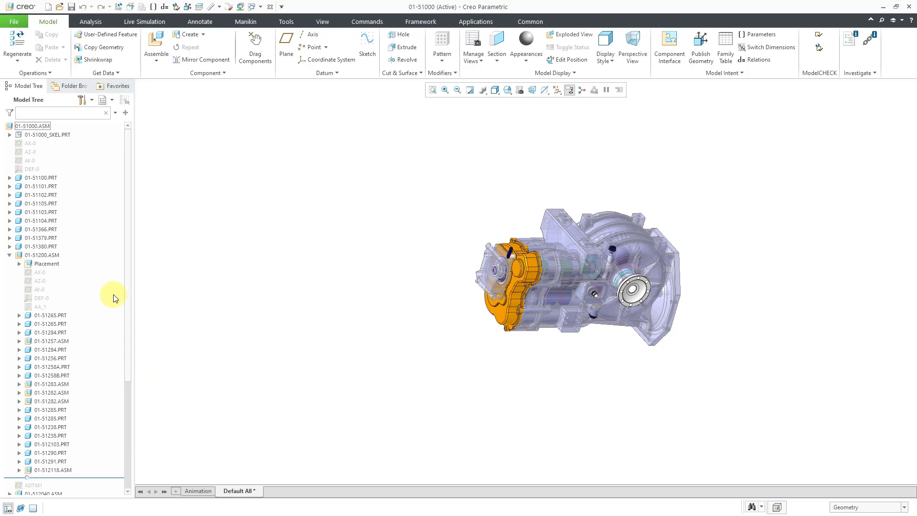
drag(127, 291, 127, 359)
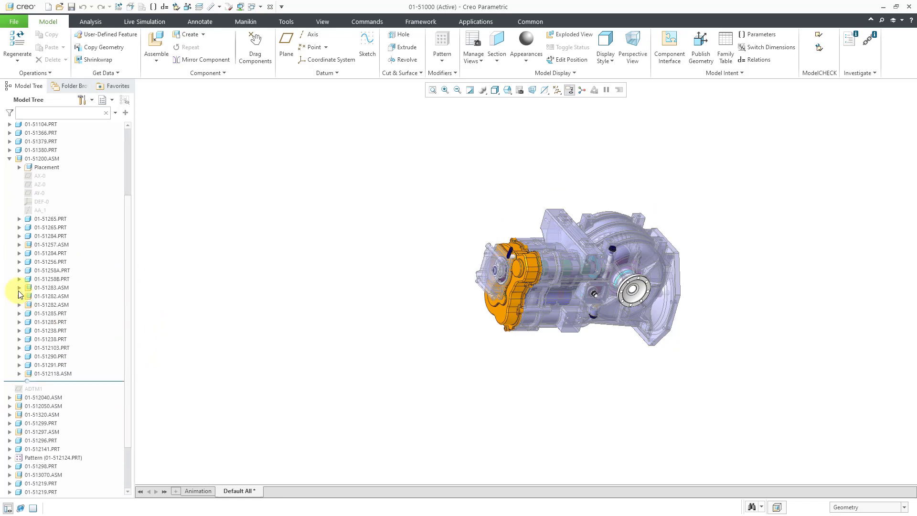
click(20, 289)
drag(124, 291, 124, 406)
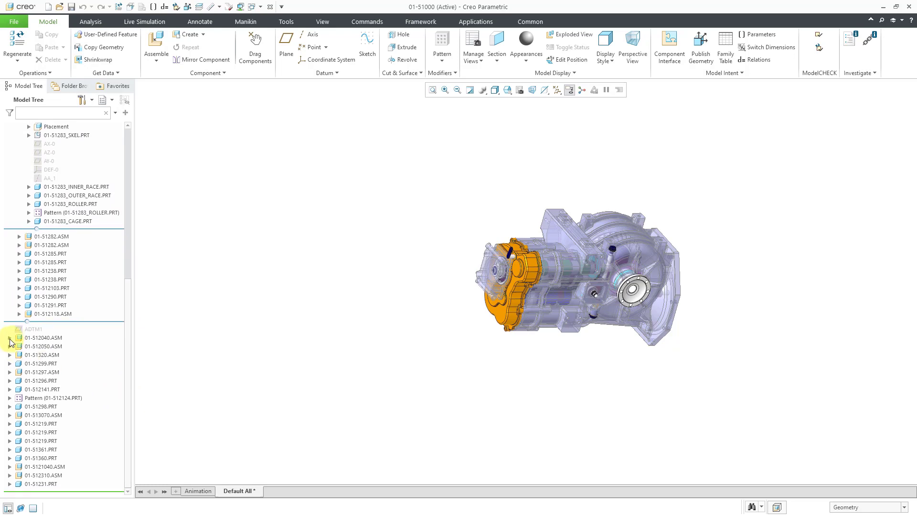
click(10, 338)
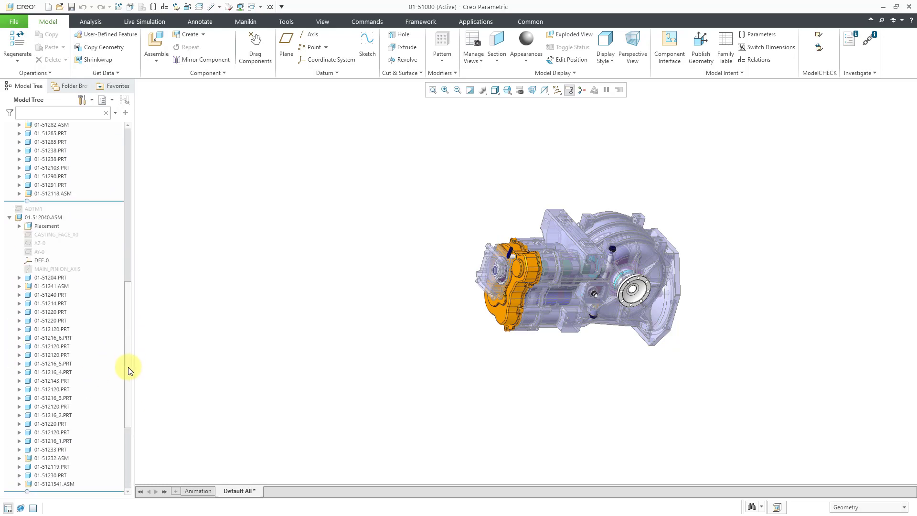
drag(128, 371, 127, 400)
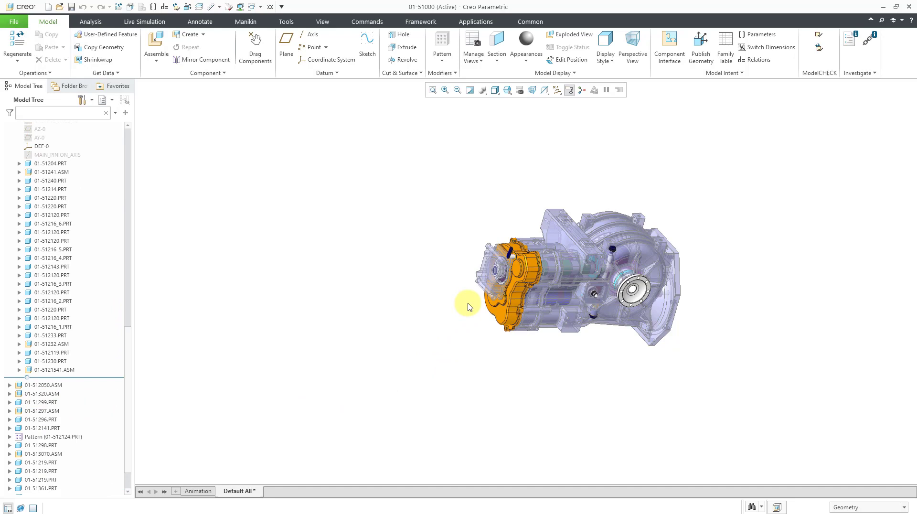
middle_drag(589, 352, 553, 346)
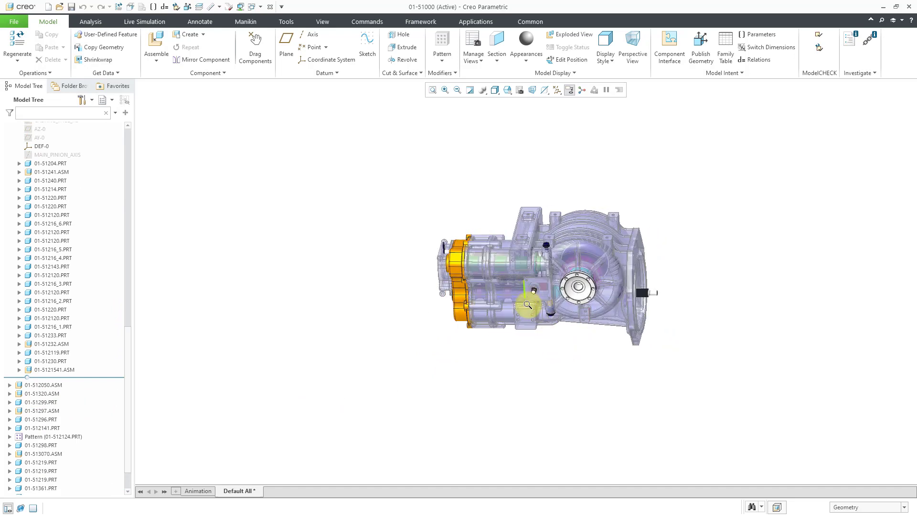
ctrl+middle_drag(527, 305, 512, 393)
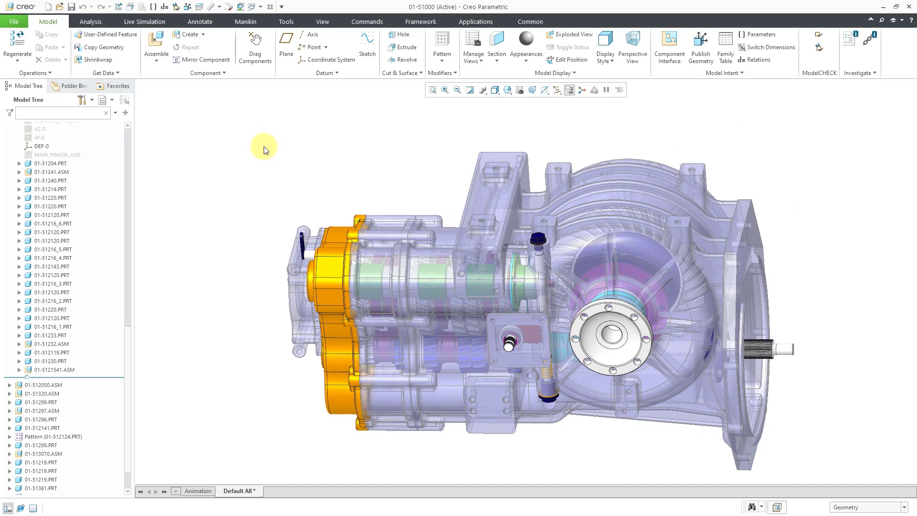
Activate the Housing simplified representation
click(467, 46)
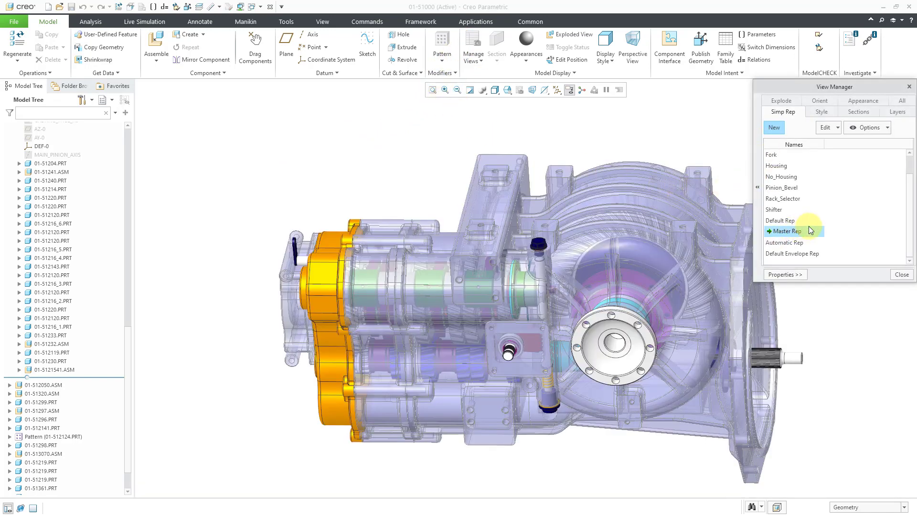
double_click(781, 169)
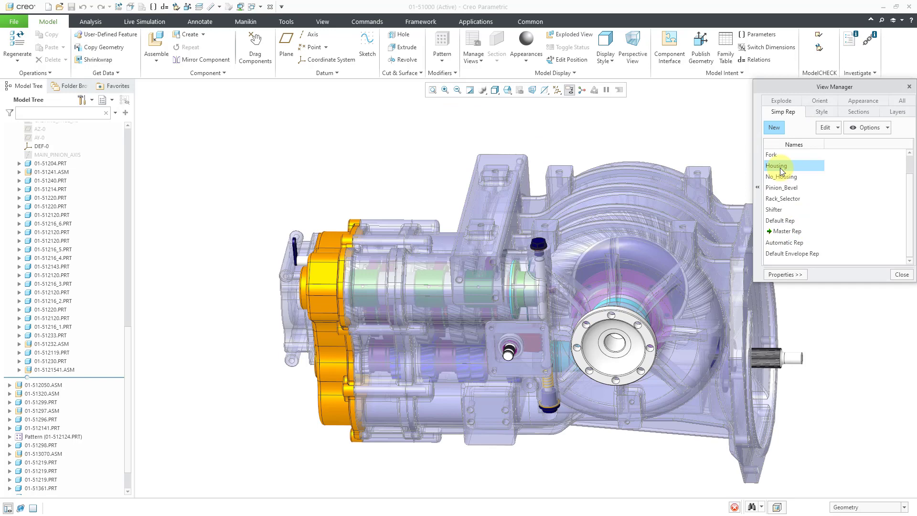
scroll(314, 331, down, 2)
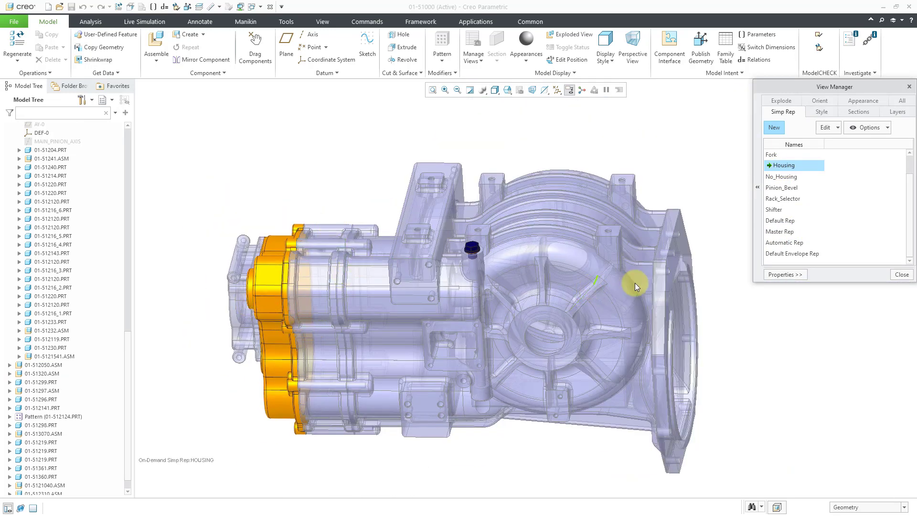
Review the Housing representation's definition, then cancel without saving changes
right_click(795, 166)
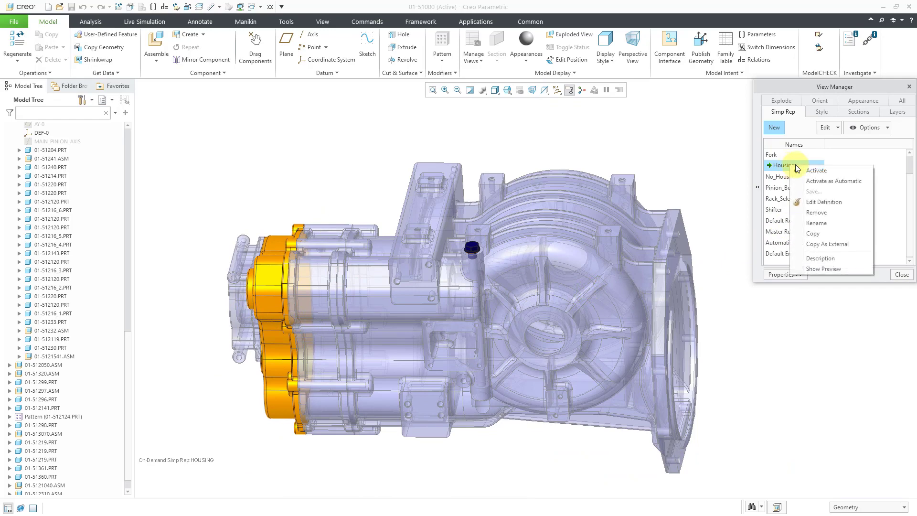
click(824, 201)
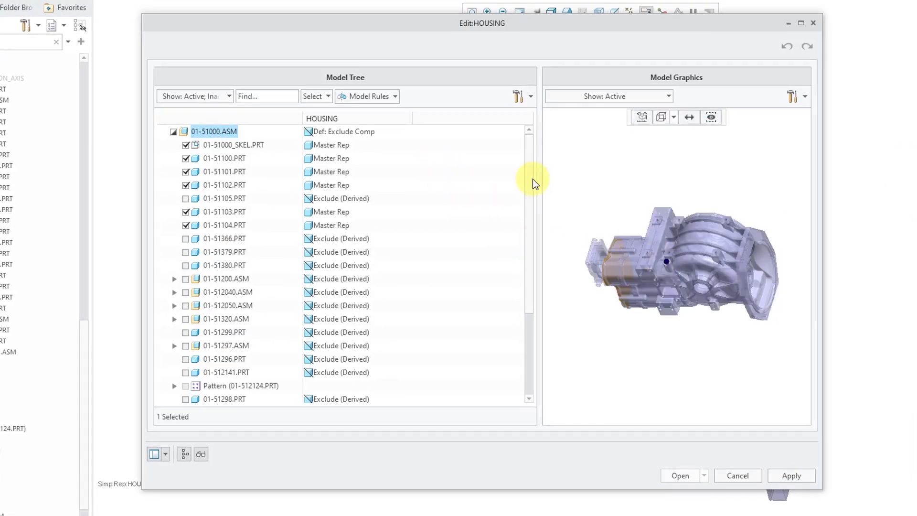
scroll(532, 181, down, 3)
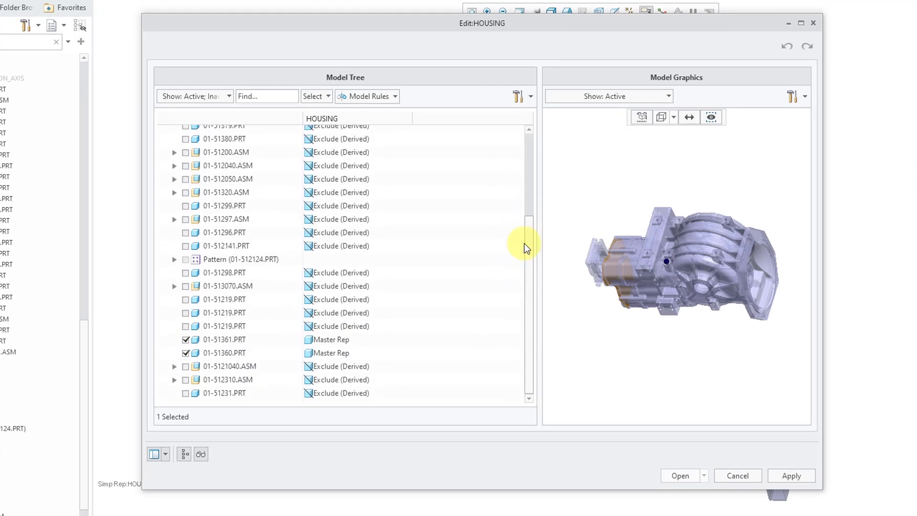
drag(528, 245, 533, 163)
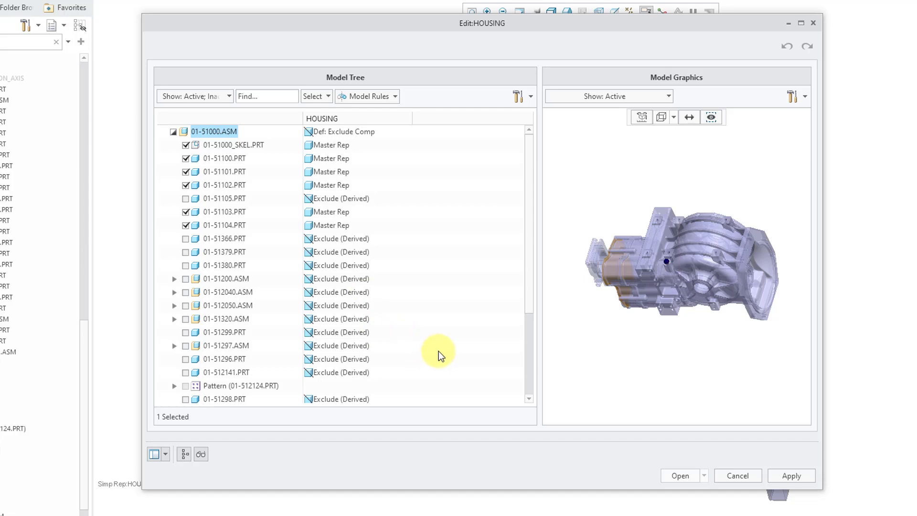
click(745, 476)
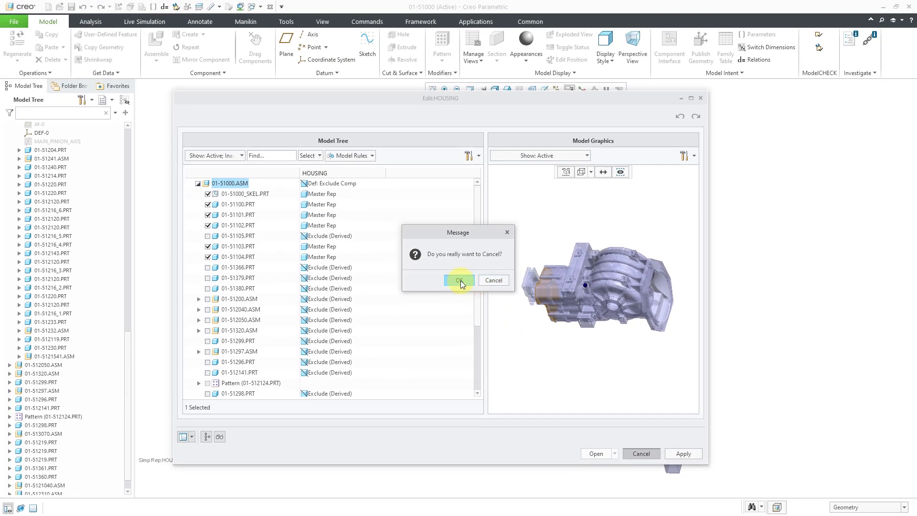
click(460, 280)
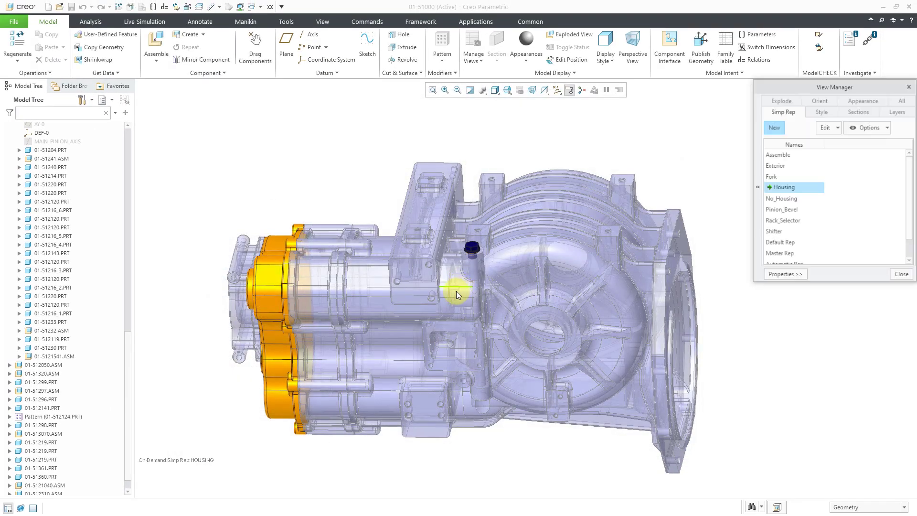
Close the representations list and the cabling skeleton window, then start Erase Not Displayed
click(900, 275)
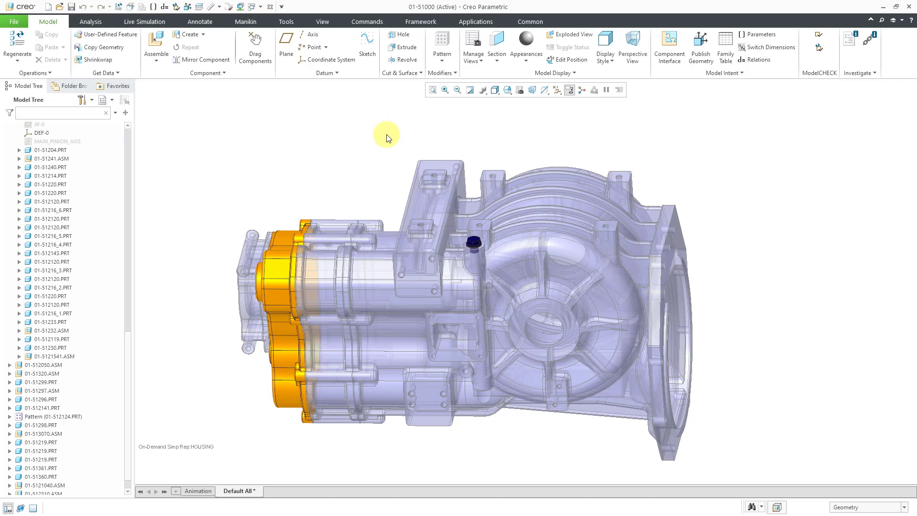
click(270, 8)
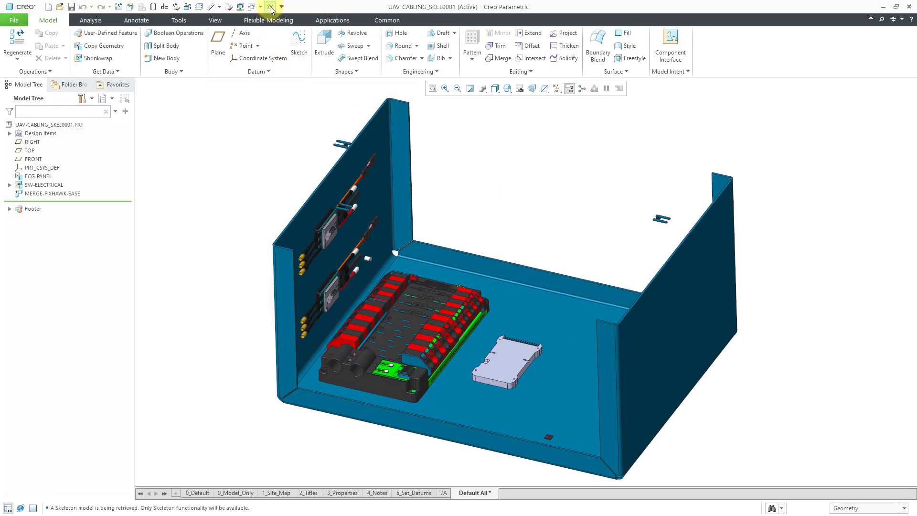
click(271, 7)
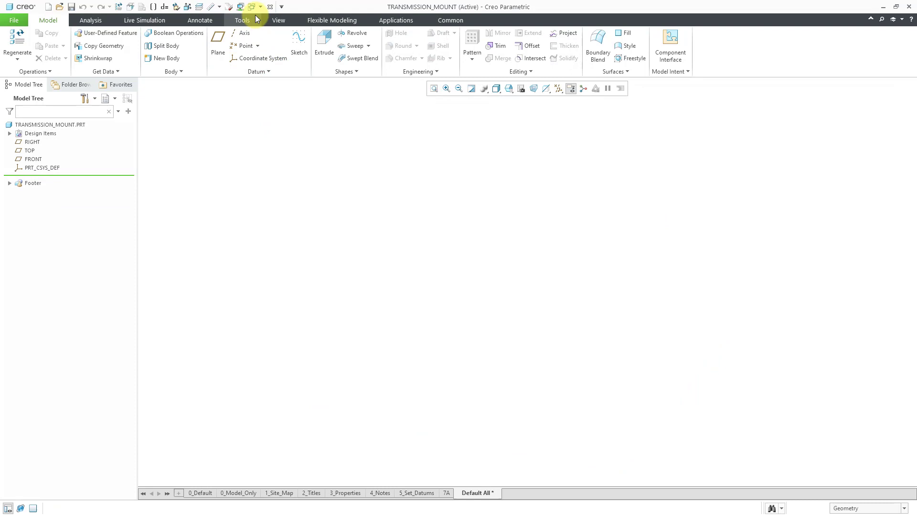
click(229, 7)
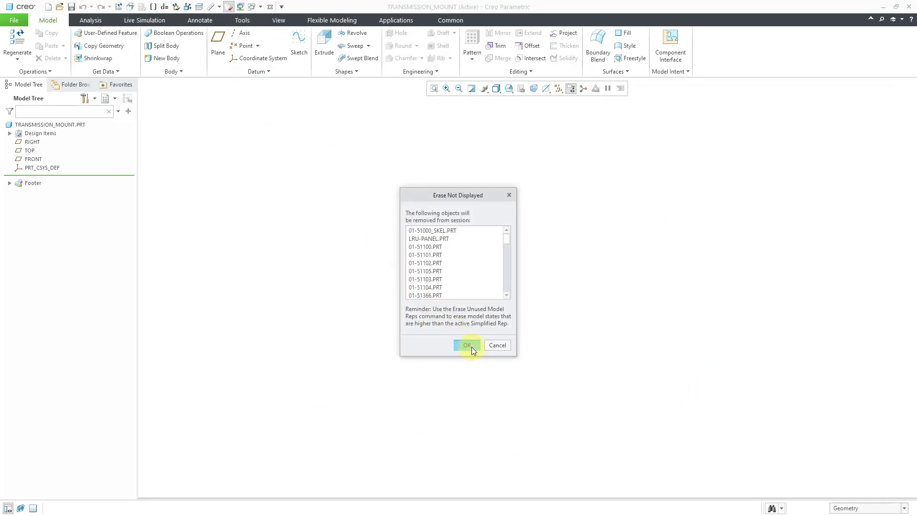
Erase the undisplayed objects, verify only transmission_mount.prt is in session, and show datum planes
click(471, 348)
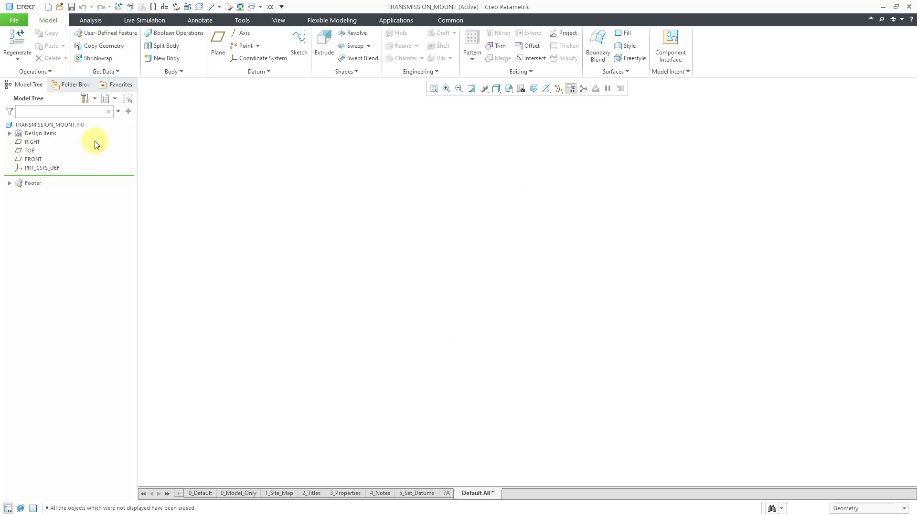
click(59, 6)
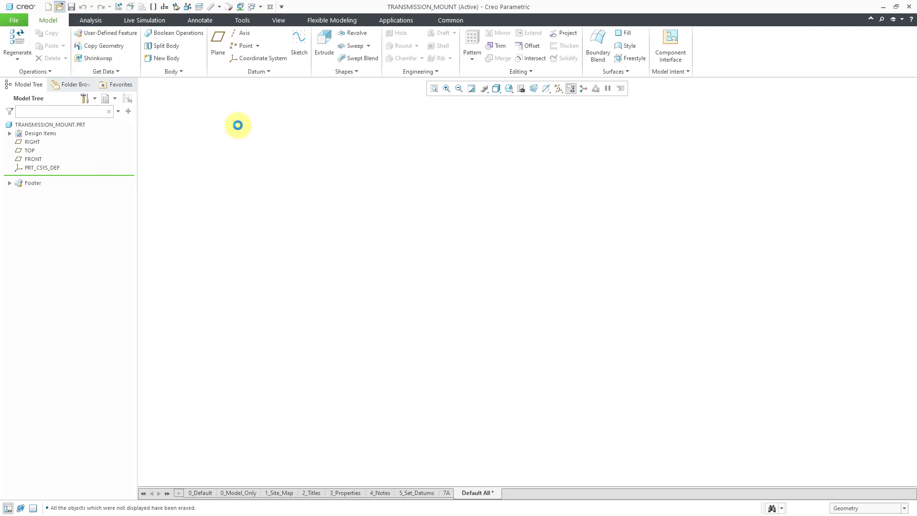
click(334, 209)
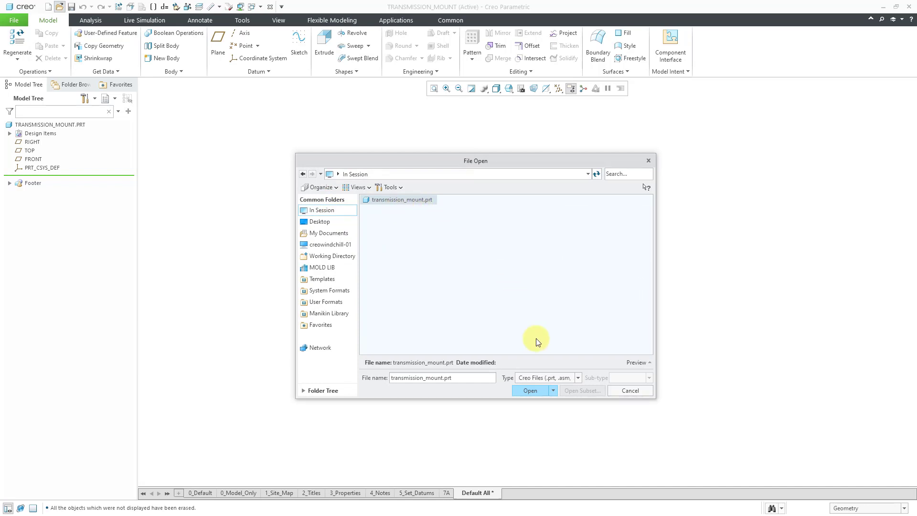
click(629, 390)
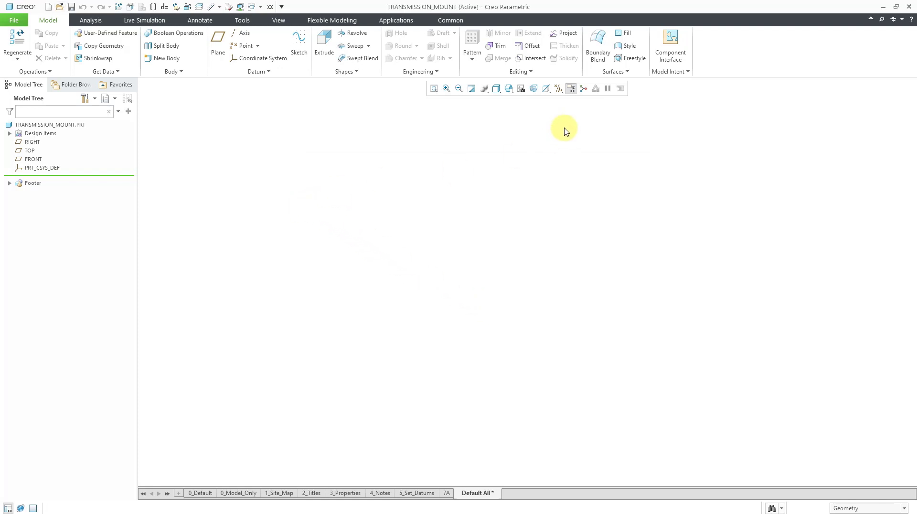
click(559, 90)
click(591, 142)
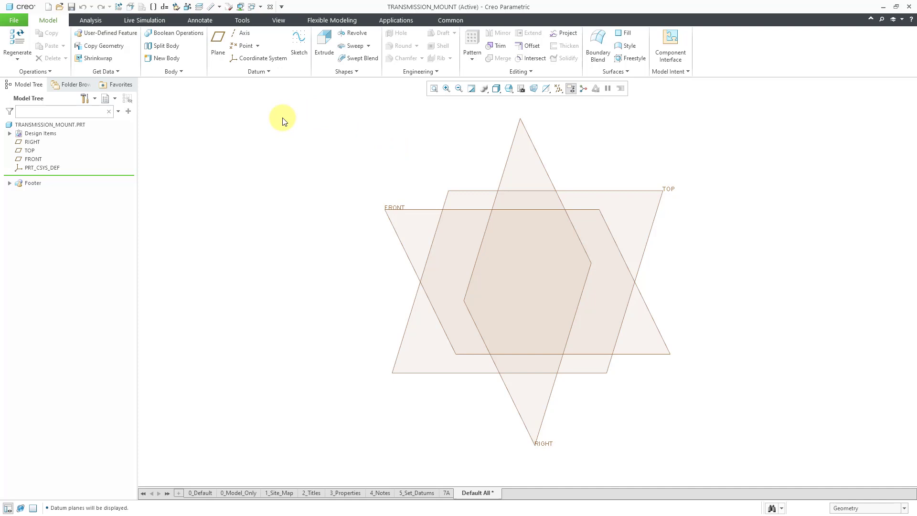
Begin an external shrinkwrap sourced from the HOUSING representation of 01-51000.asm
click(108, 62)
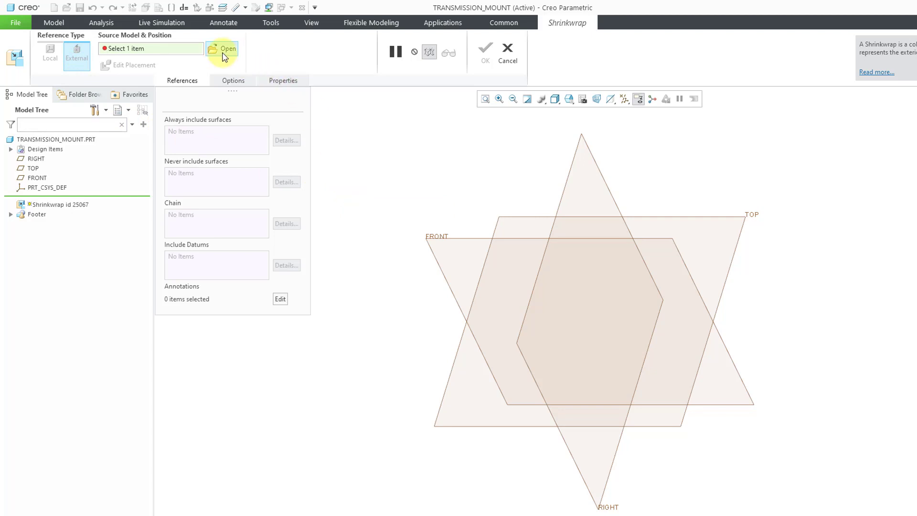
click(223, 50)
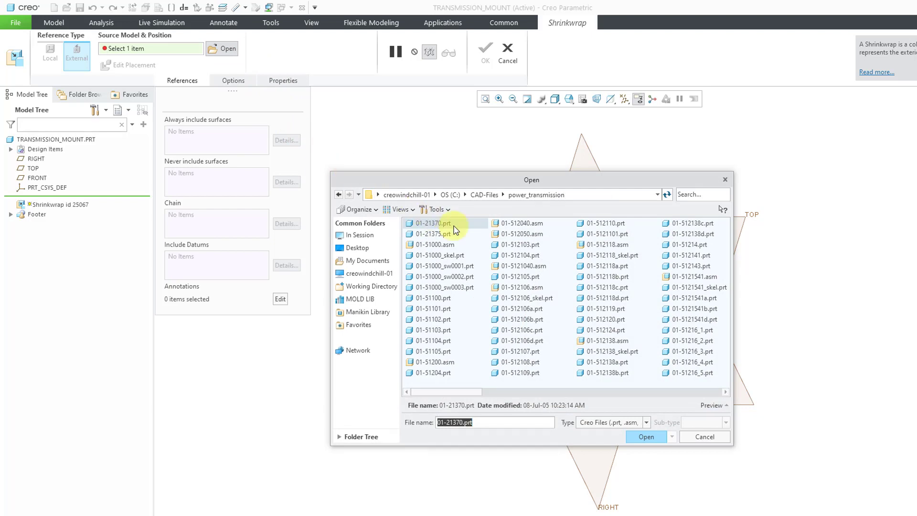
click(449, 248)
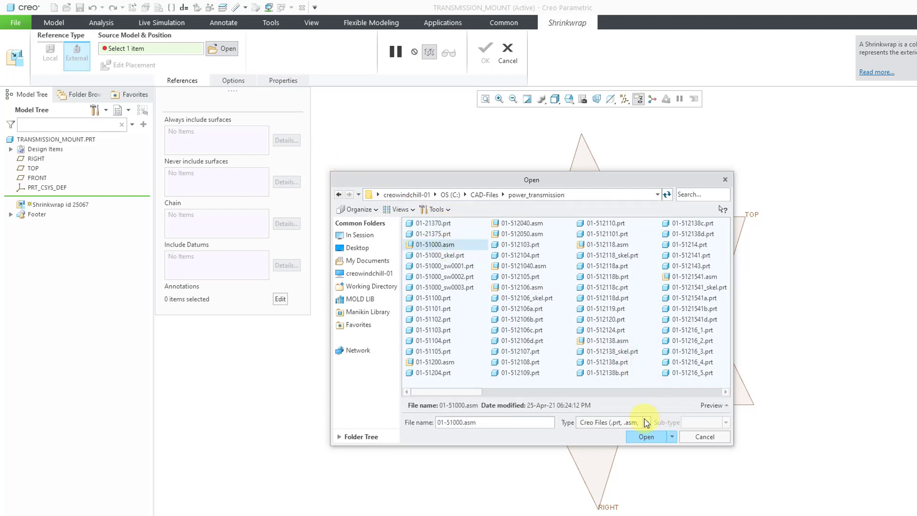
click(672, 437)
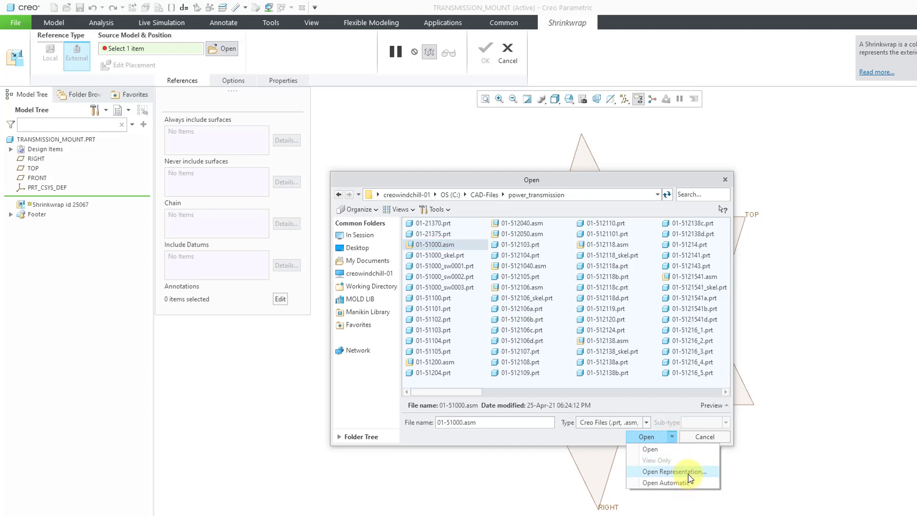
click(690, 473)
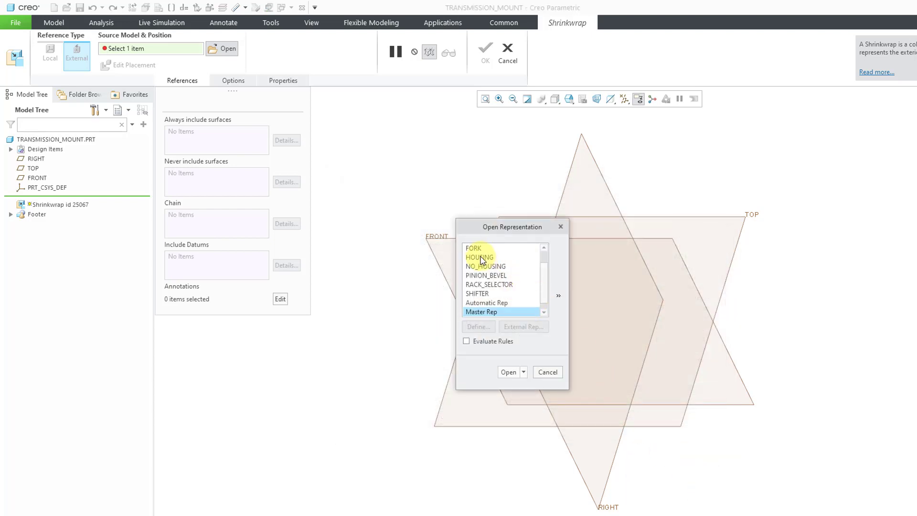
click(483, 258)
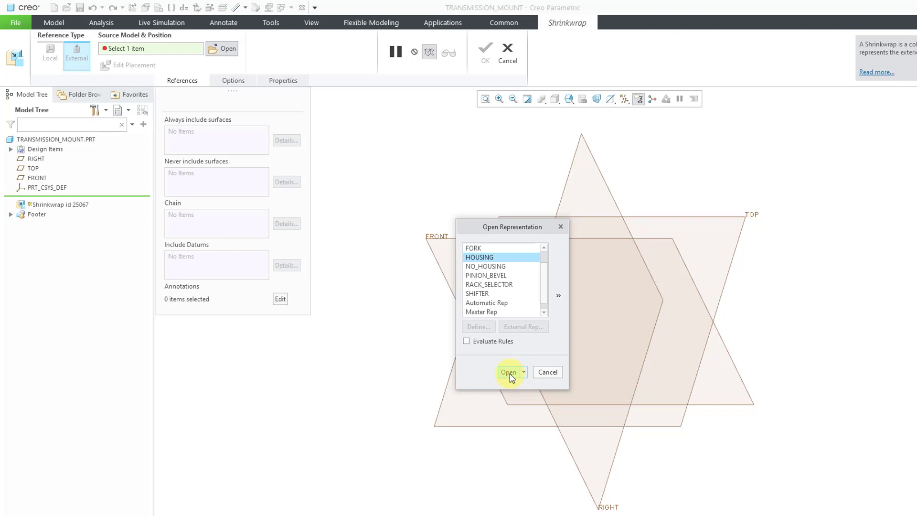
Load the HOUSING rep at default placement and set 01-51000_SKEL.PRT to Ignore
click(510, 374)
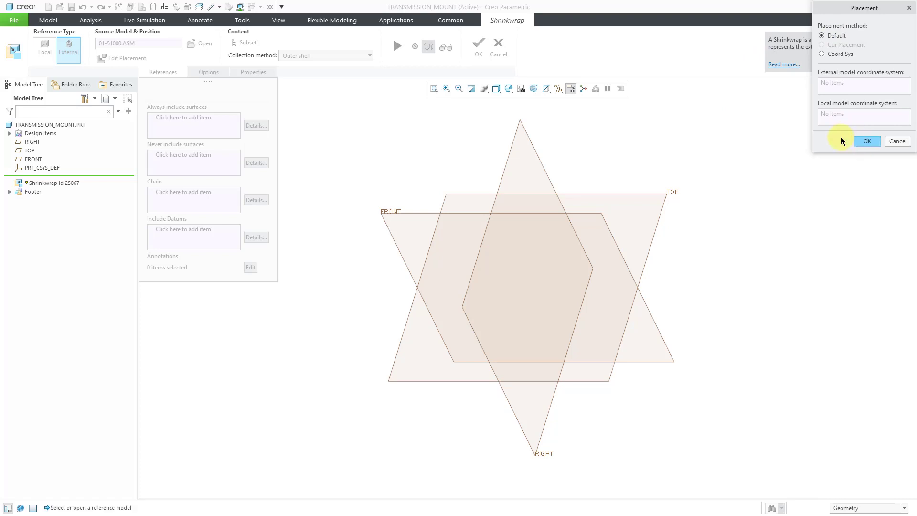
click(867, 141)
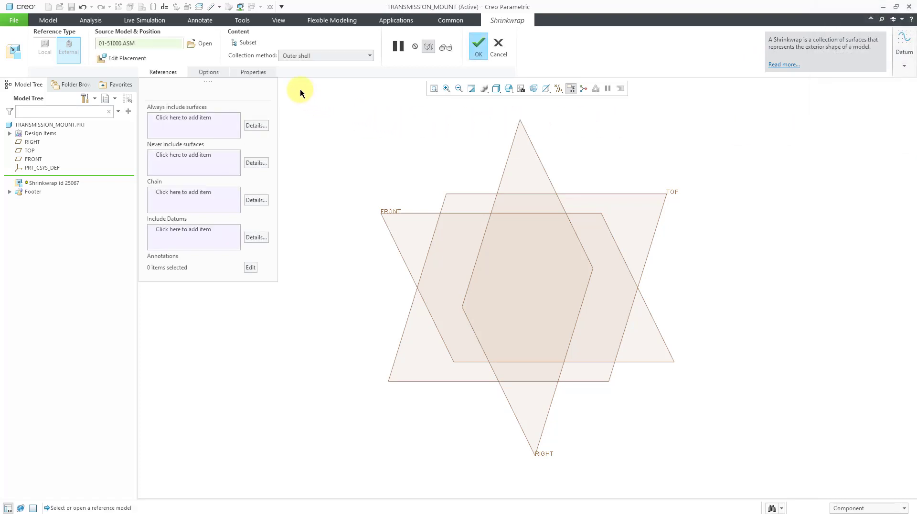
click(249, 43)
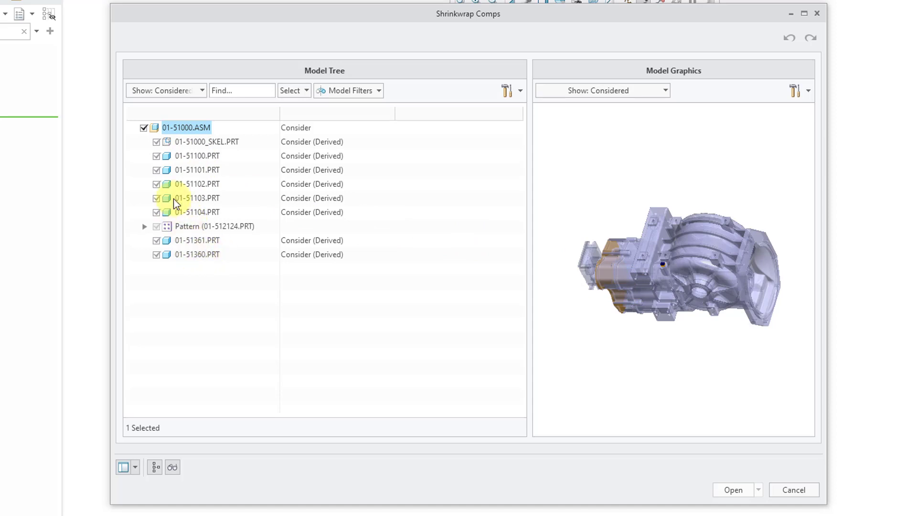
click(308, 139)
click(308, 140)
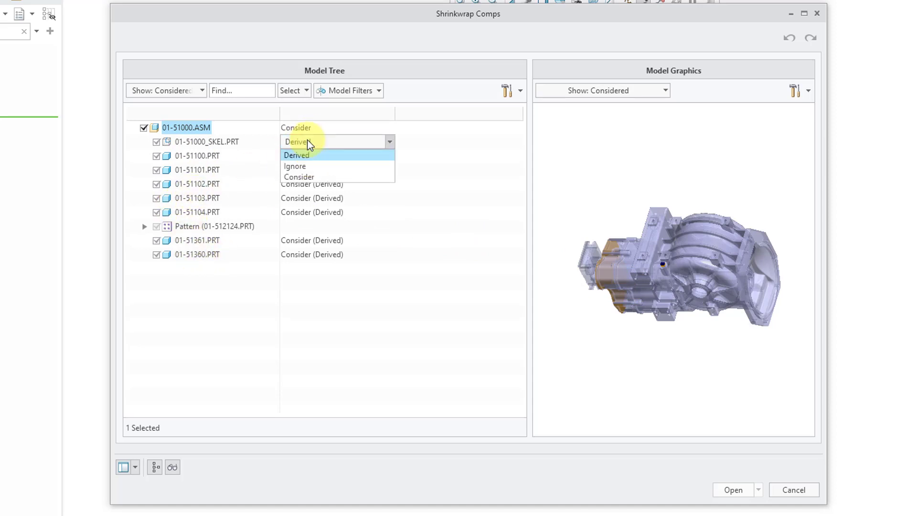
click(305, 168)
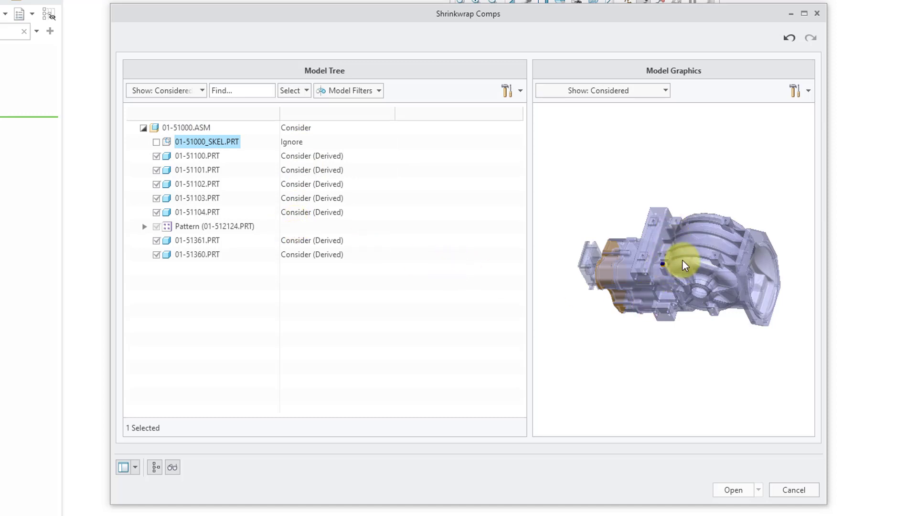
Also set the small part 01-51360.PRT to Ignore in the component subset
mouse_move(682, 259)
ctrl+middle_down()
mouse_move(675, 358)
mouse_move(635, 343)
ctrl+middle_up()
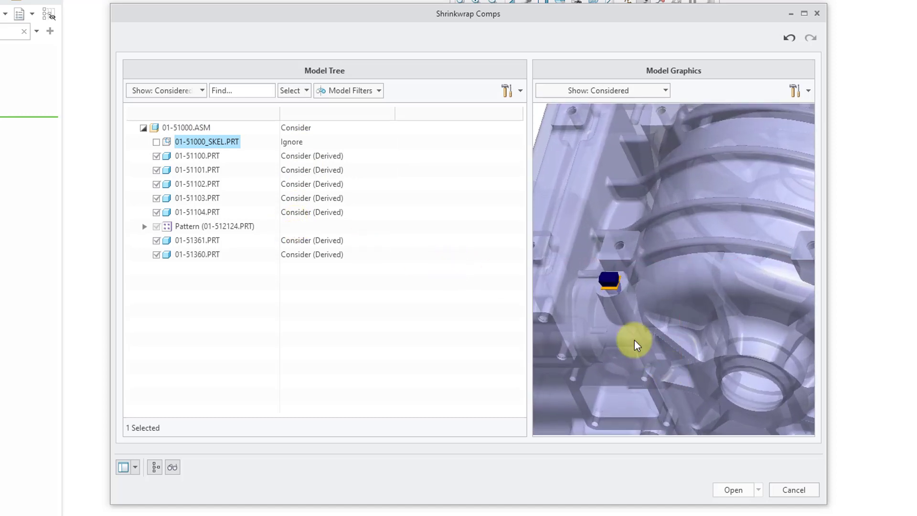
click(613, 277)
click(330, 254)
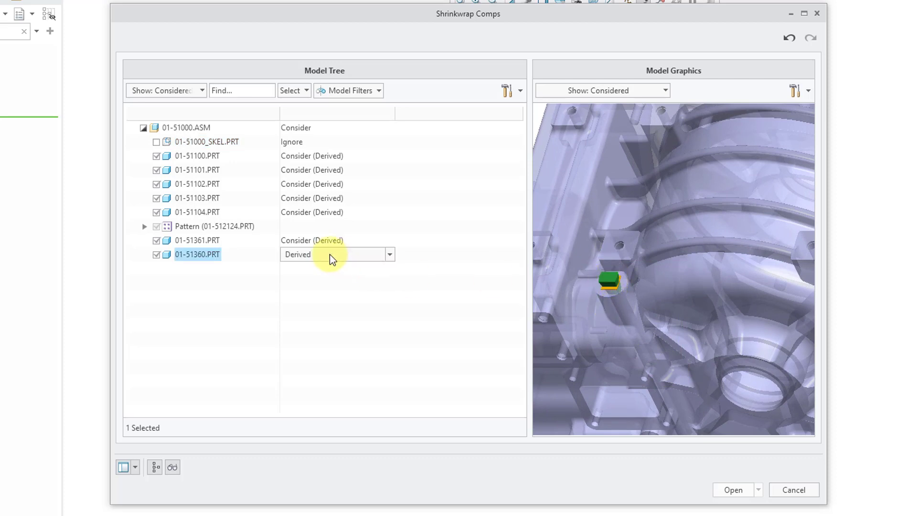
click(329, 254)
click(320, 282)
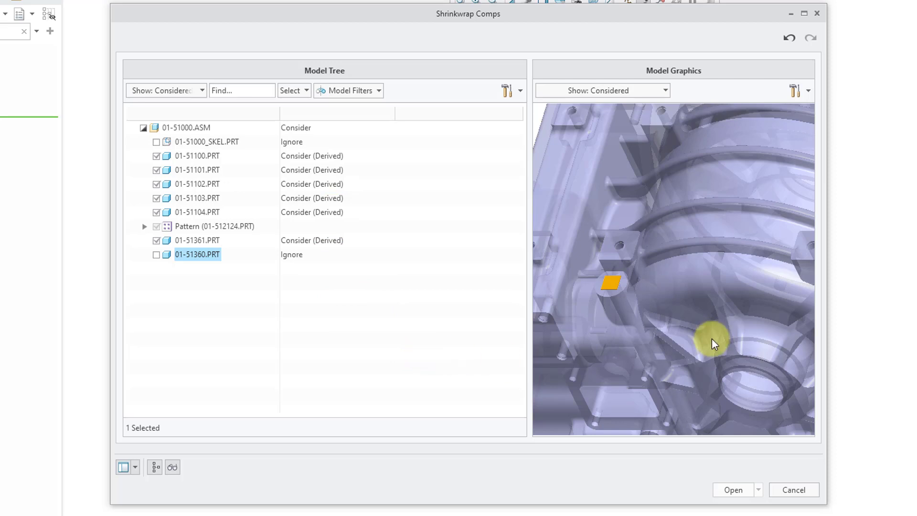
scroll(675, 317, down, 6)
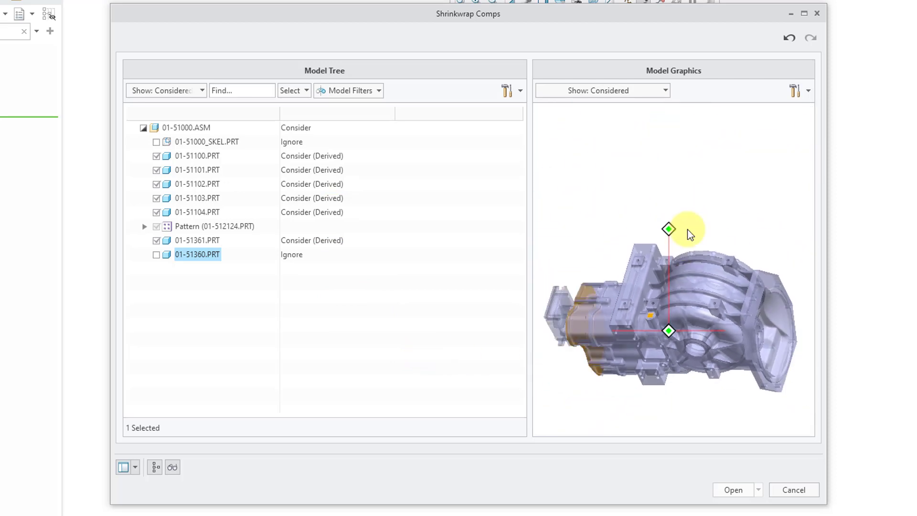
scroll(688, 229, up, 2)
shift+middle_drag(682, 303, 680, 253)
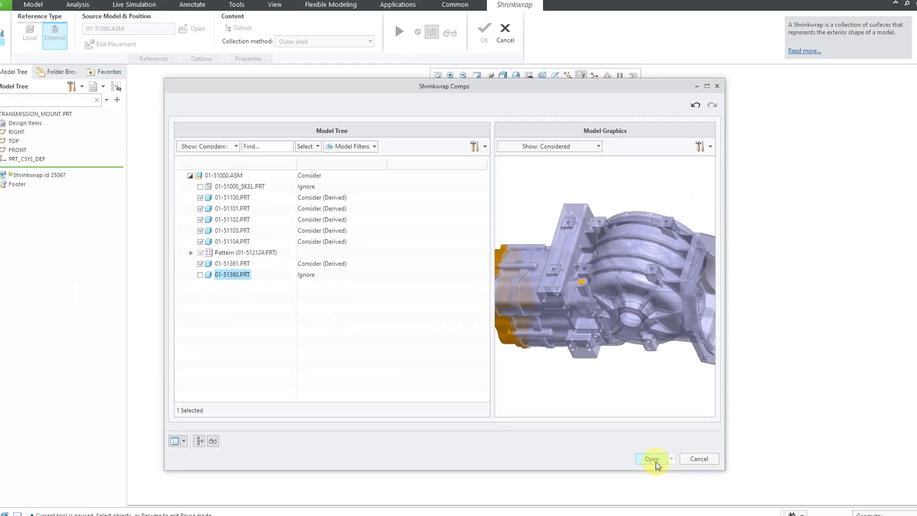
Create the shrinkwrap with Outer shell collection, Level 4 and construction bodies excluded
click(638, 454)
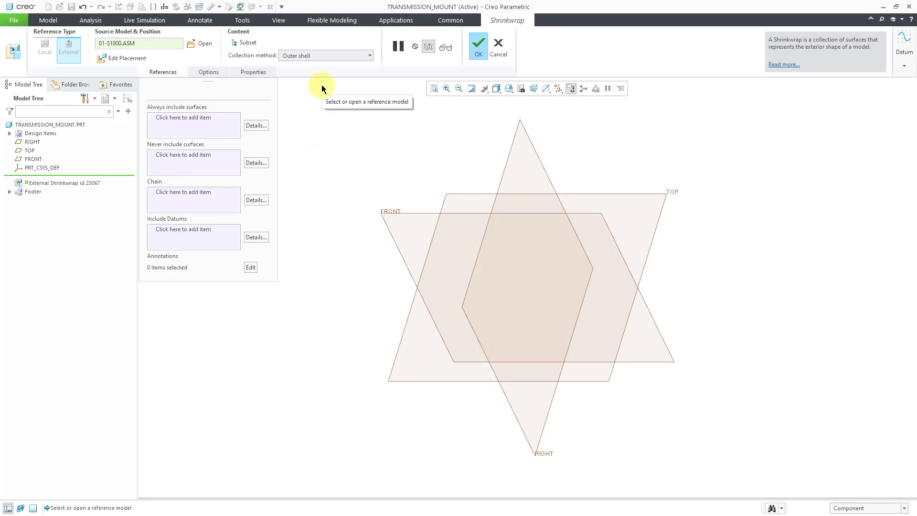
click(336, 56)
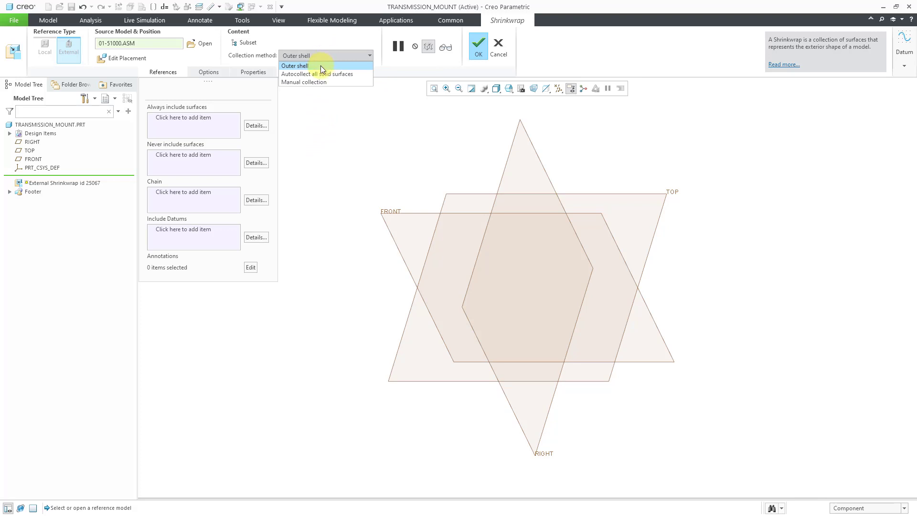
click(320, 65)
click(214, 73)
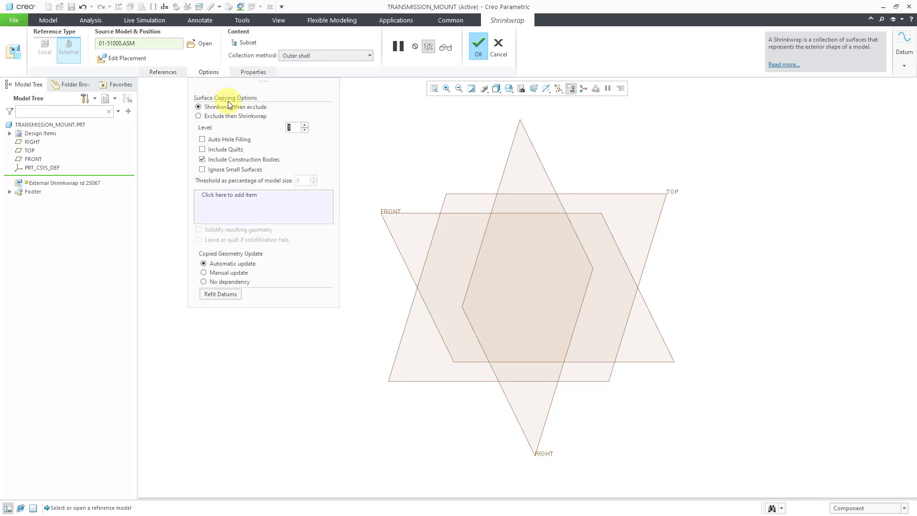
click(305, 125)
click(202, 160)
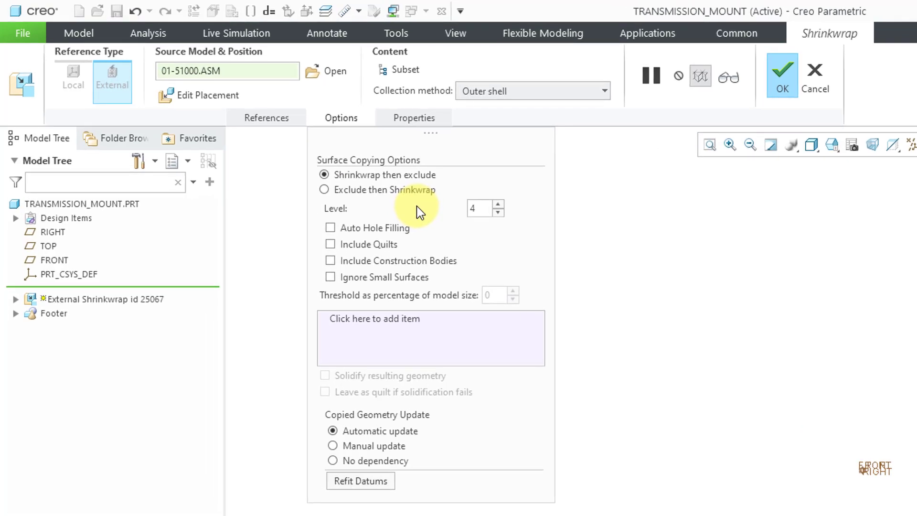
click(783, 79)
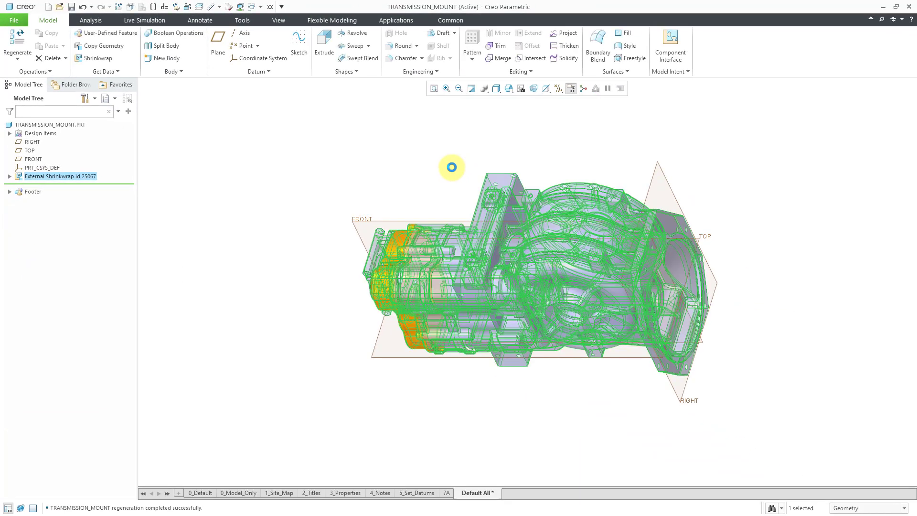
Turn off datum plane display and orbit to an angled view of the housing
click(461, 170)
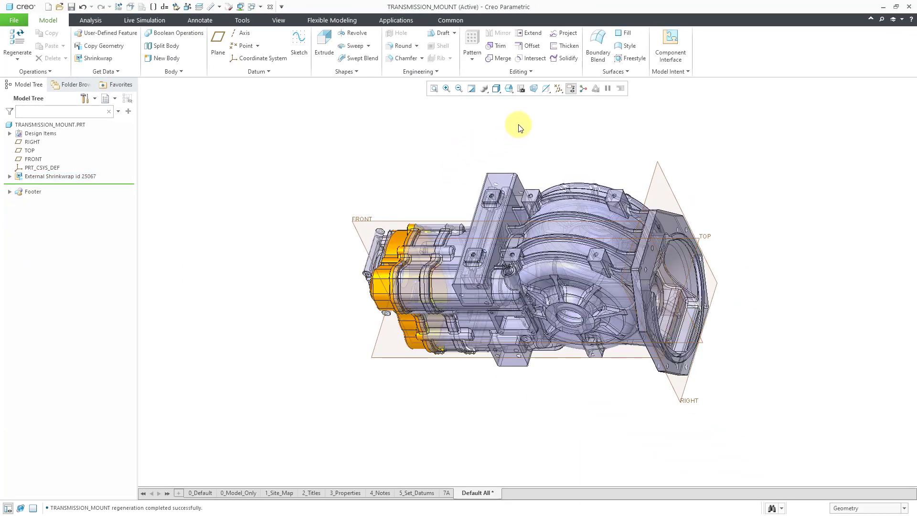
click(558, 89)
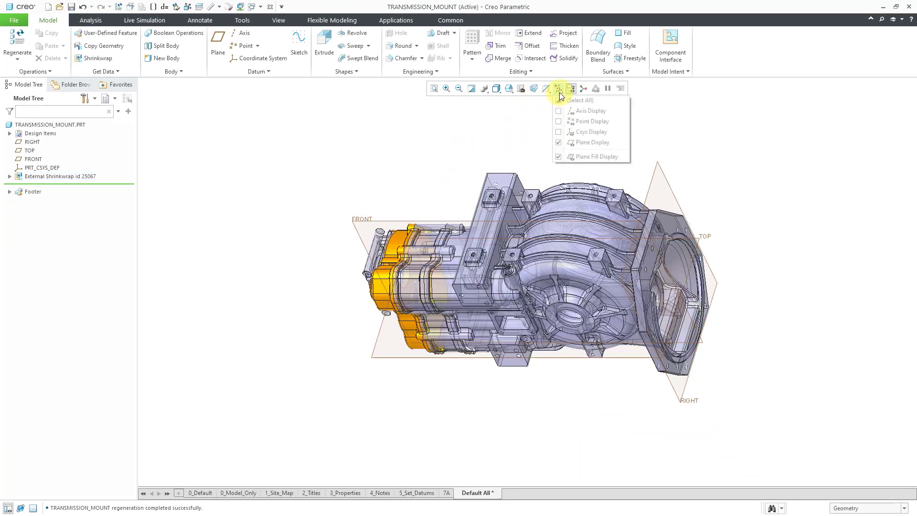
click(581, 143)
mouse_move(454, 220)
middle_down()
mouse_move(481, 164)
mouse_move(522, 174)
mouse_move(486, 156)
mouse_move(434, 155)
mouse_move(444, 189)
mouse_move(456, 159)
mouse_move(445, 154)
mouse_move(443, 205)
middle_up()
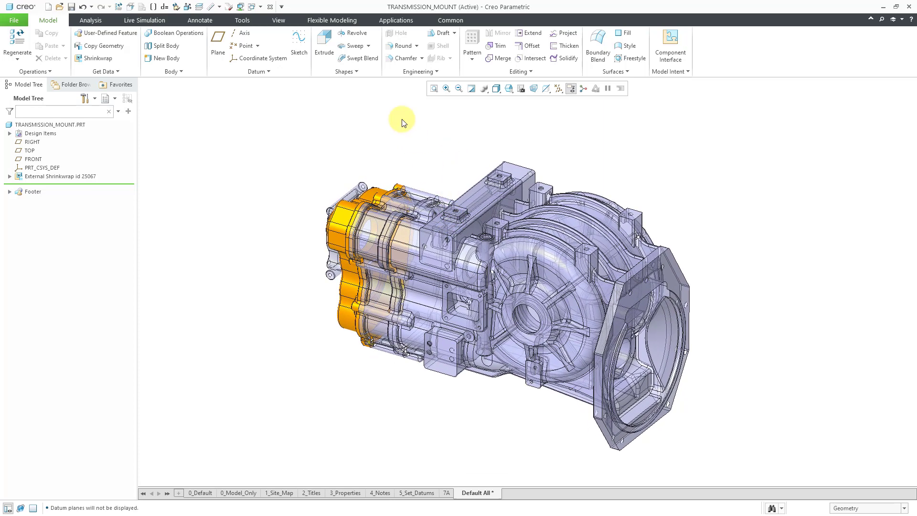